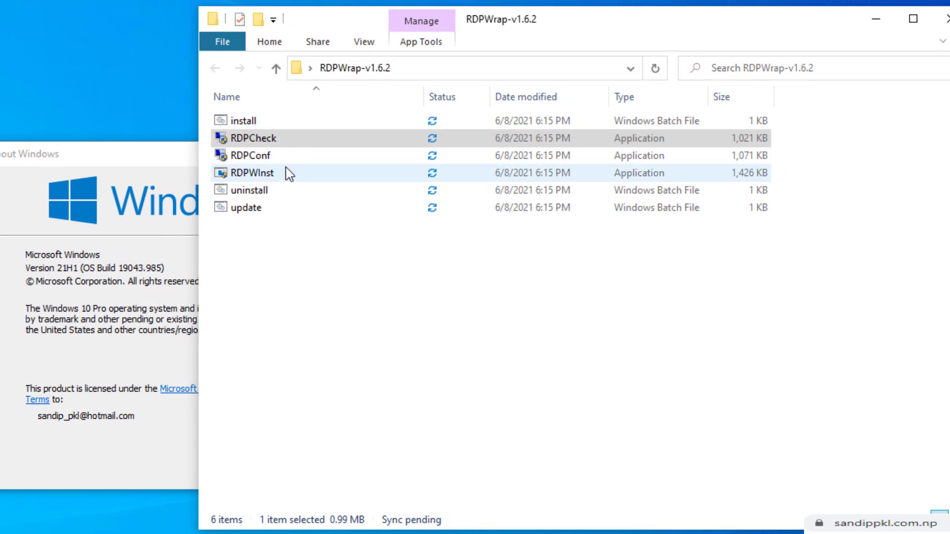
# Check RDPConf diagnostics, then log in to 127.0.0.2 via RDPCheck, hitting the connection limit.
pyautogui.click(280, 156)
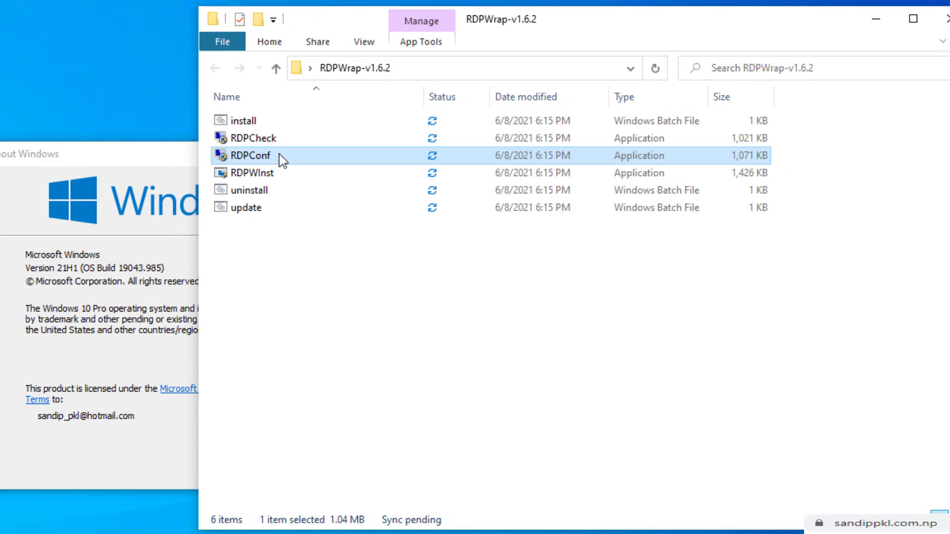
pyautogui.doubleClick(279, 154)
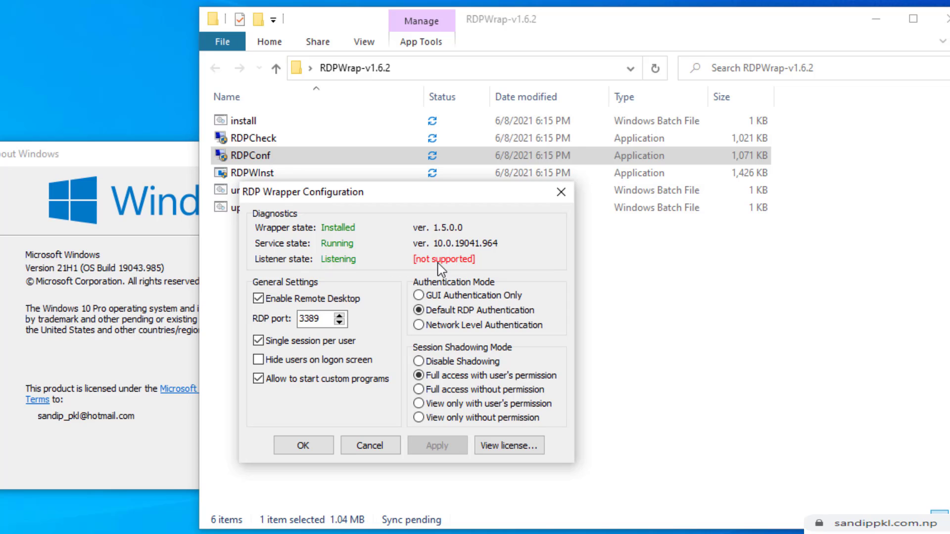
pyautogui.click(264, 142)
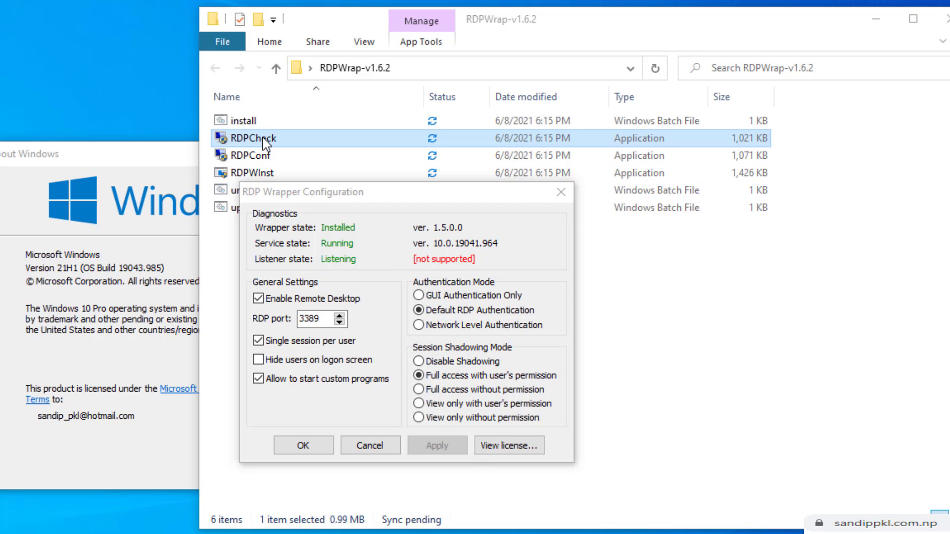
pyautogui.doubleClick(265, 141)
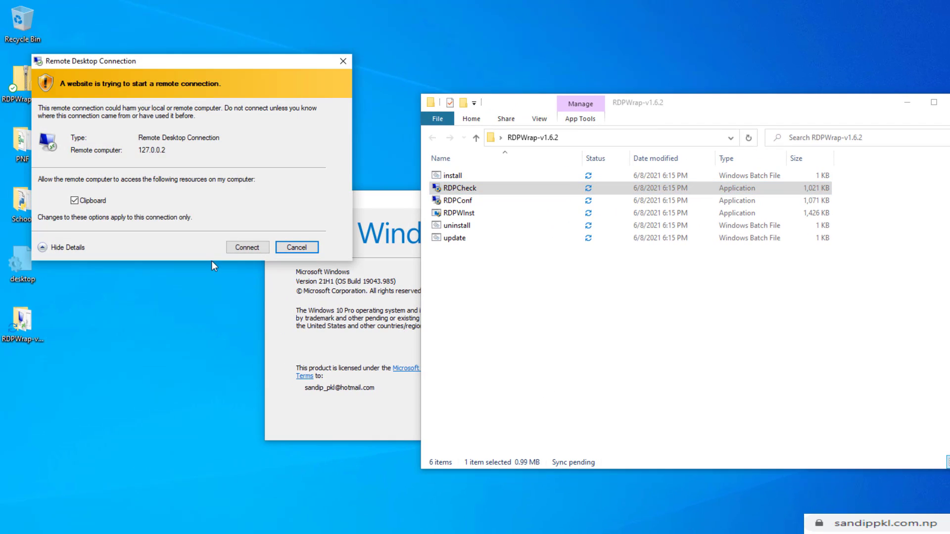
pyautogui.click(247, 249)
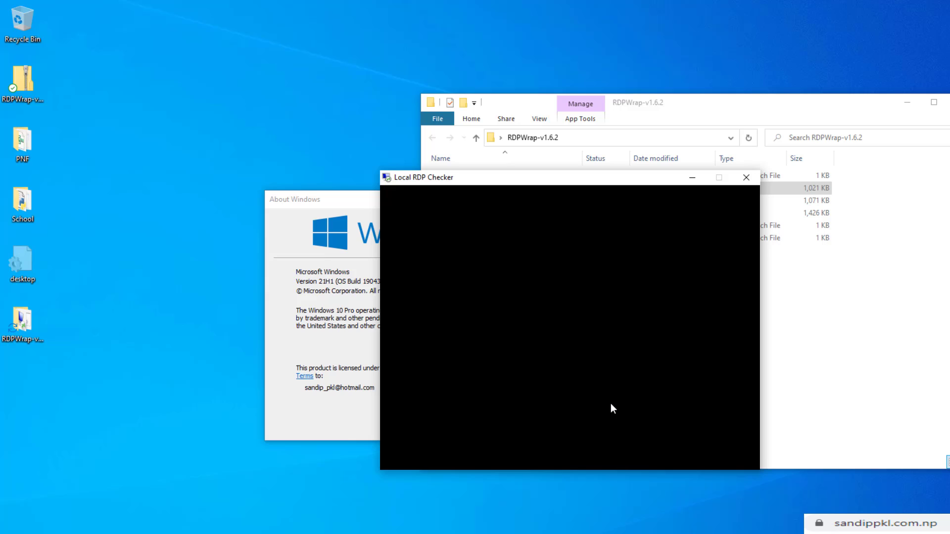
pyautogui.write('****')
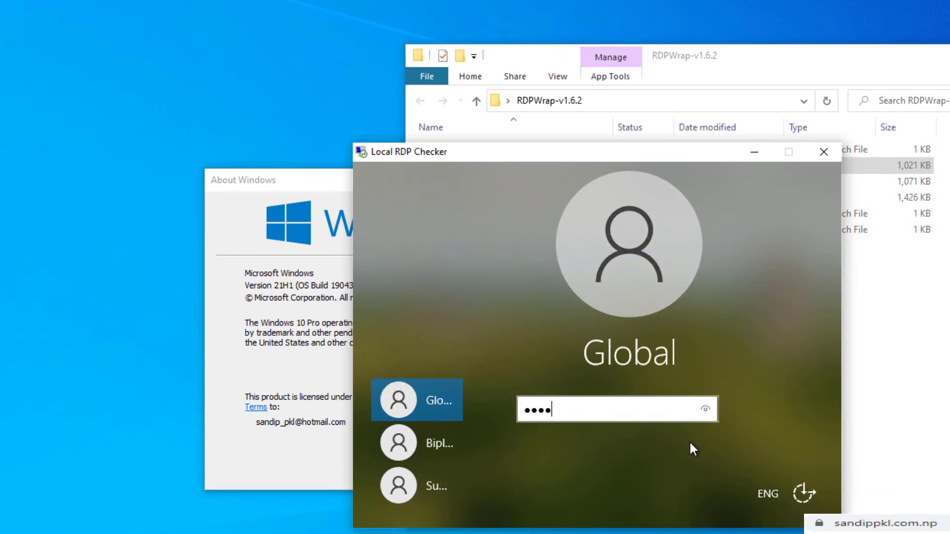
pyautogui.press('Return')
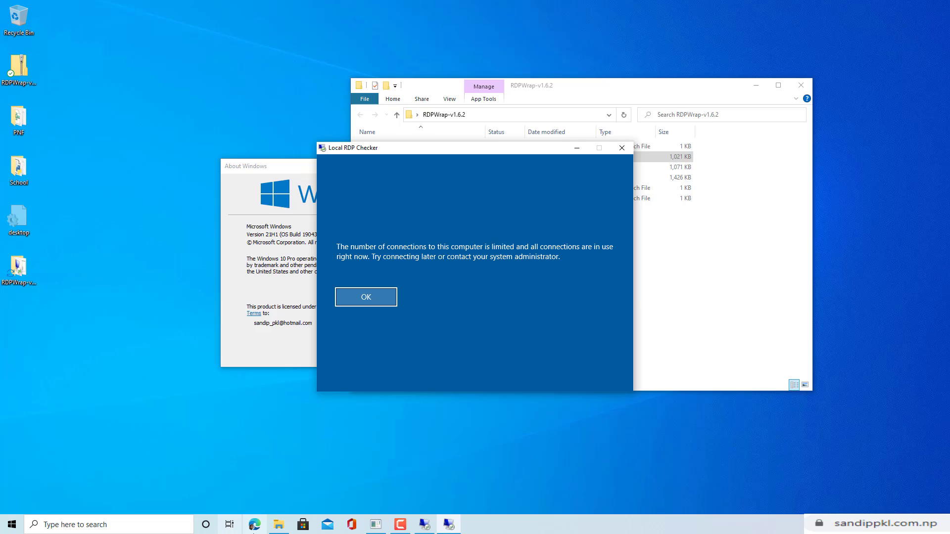
# Search Bing in Edge for 'rdp wrapper windows 10 21h1'.
pyautogui.click(255, 524)
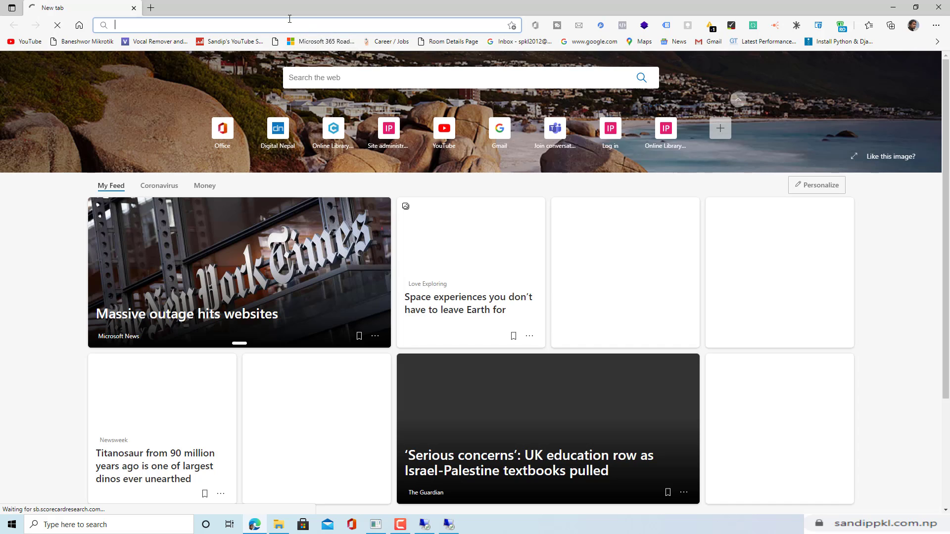
pyautogui.write('rdp wrapper 21h1 edtecinfo')
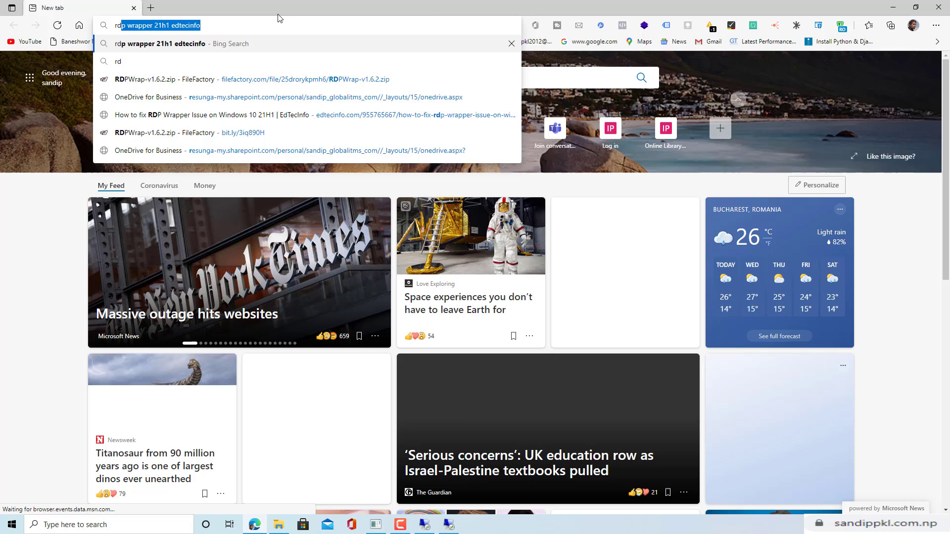
pyautogui.press('Right')
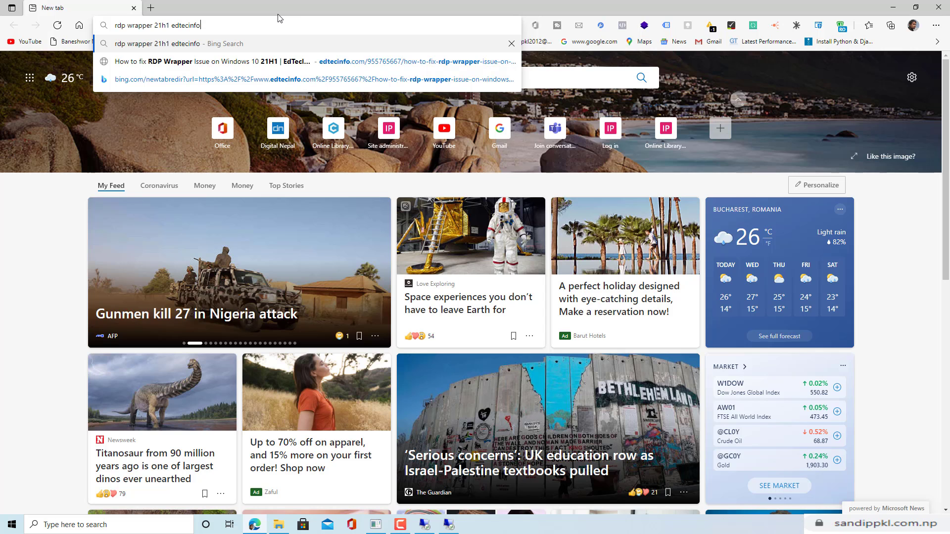
pyautogui.press('BackSpace')
pyautogui.press('BackSpace')
pyautogui.press('BackSpace')
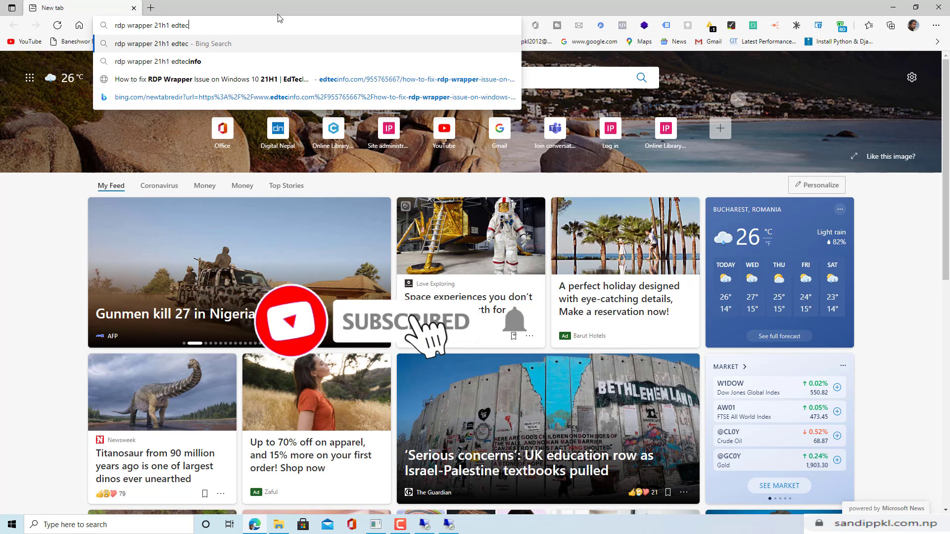
pyautogui.press('BackSpace')
pyautogui.press('BackSpace')
pyautogui.press('BackSpace')
pyautogui.press('BackSpace')
pyautogui.press('BackSpace')
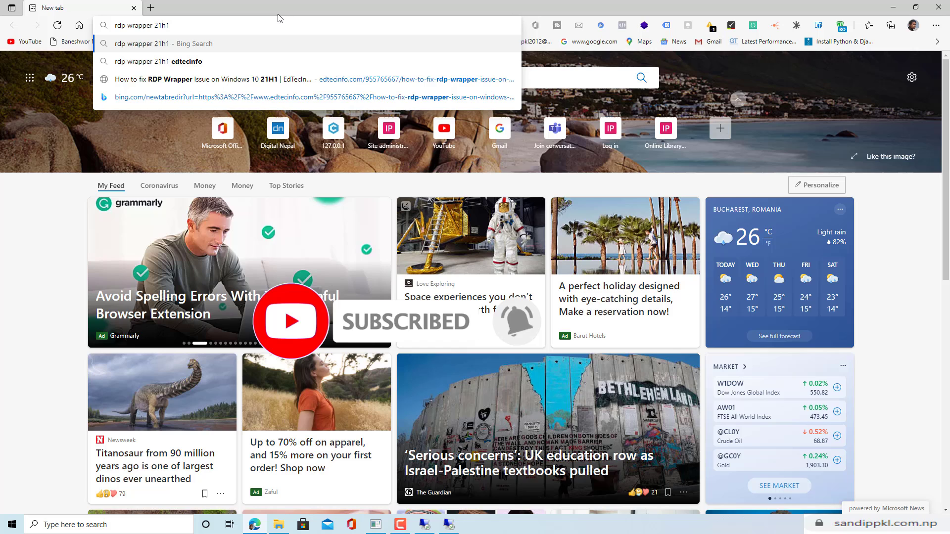
pyautogui.press('Left')
pyautogui.press('Left')
pyautogui.press('Left')
pyautogui.write('win')
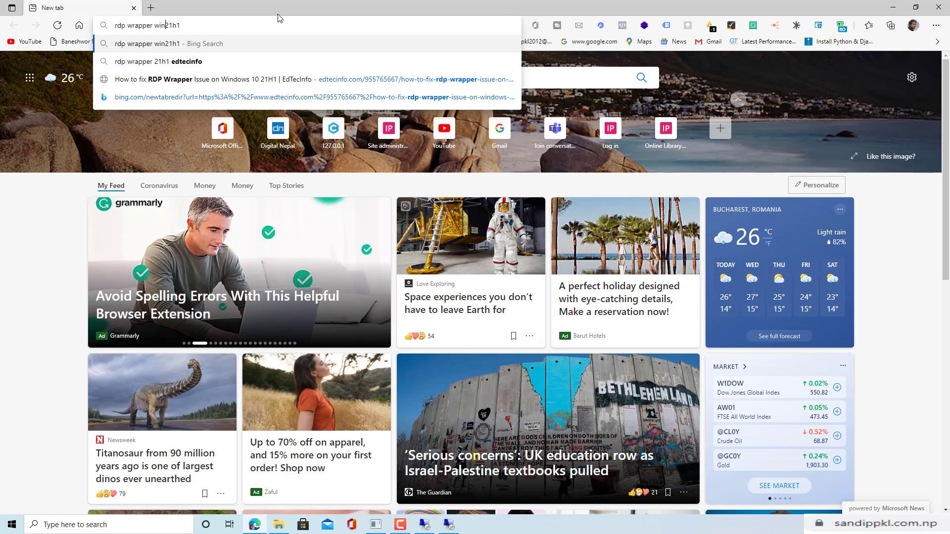
pyautogui.write('dows 10')
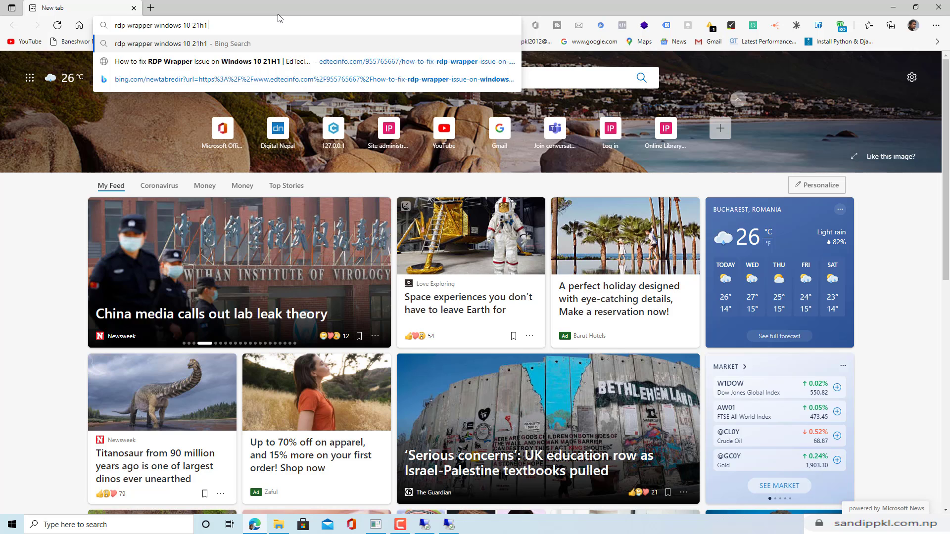
pyautogui.press('Return')
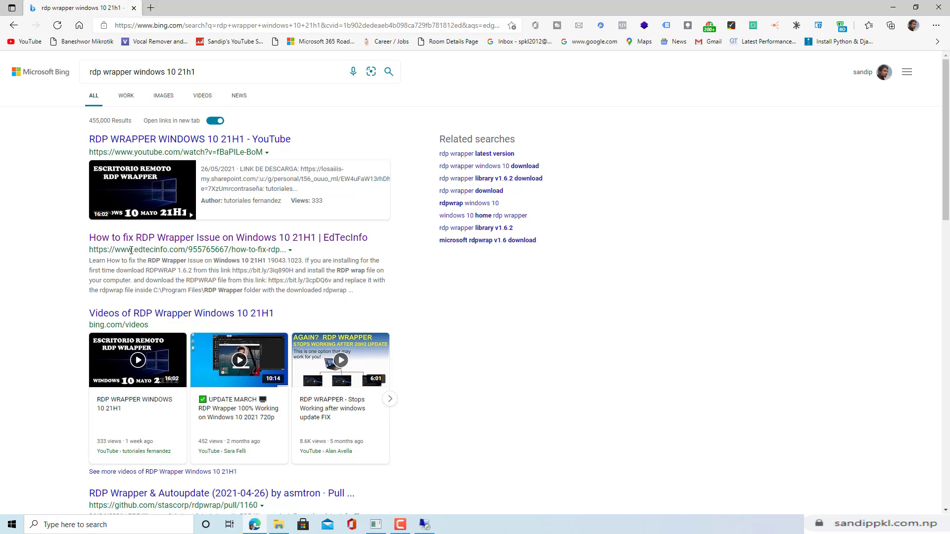
# Open the EdTecInfo guide result and load edtecinfo.com in another new tab.
pyautogui.moveTo(134, 250); pyautogui.dragTo(188, 253)
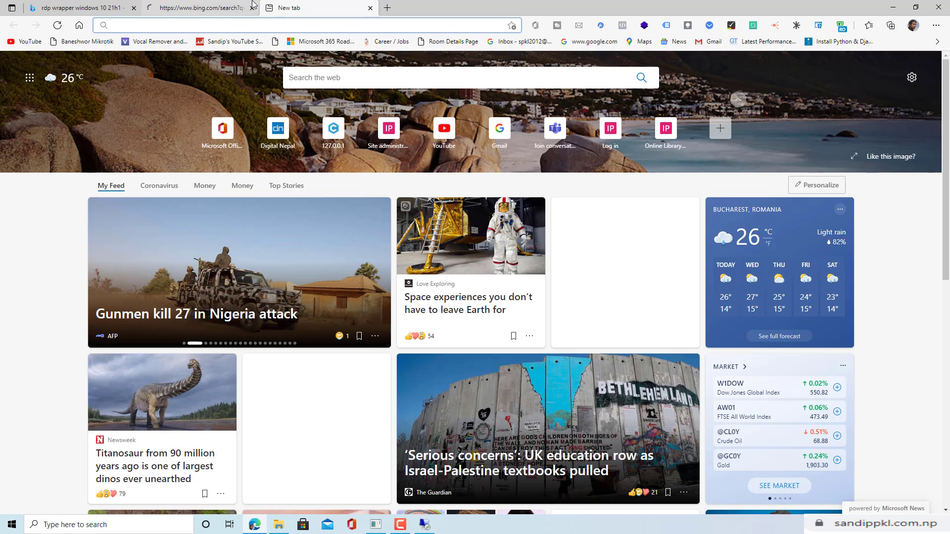
pyautogui.write('e')
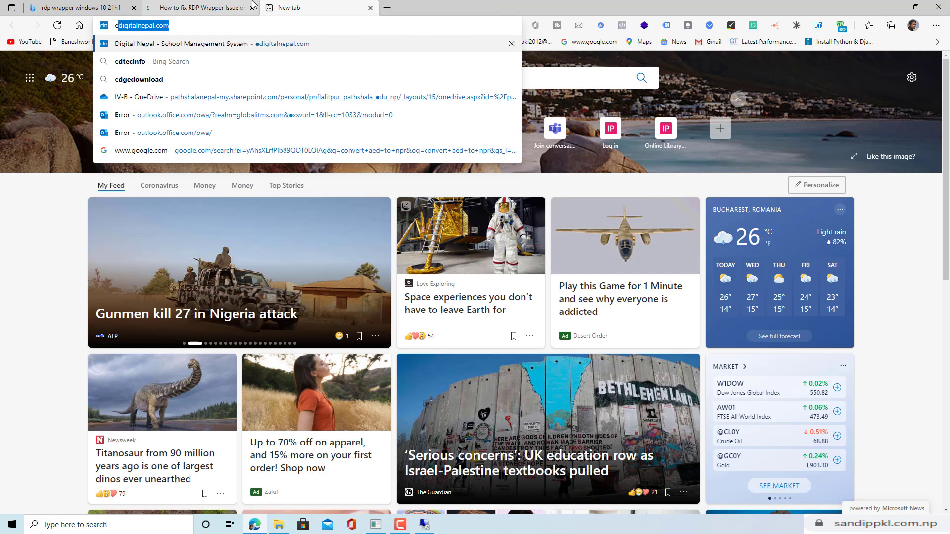
pyautogui.write('dte')
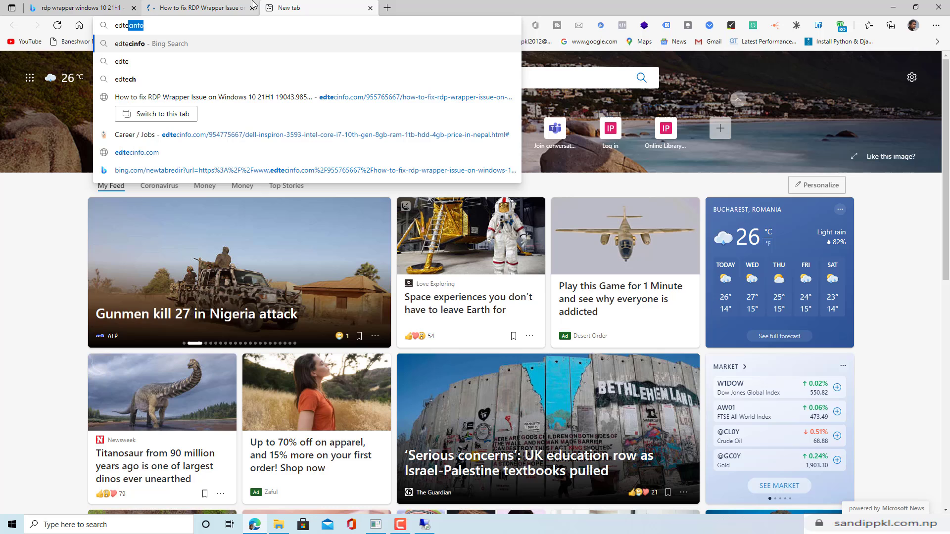
pyautogui.write('cinfo.')
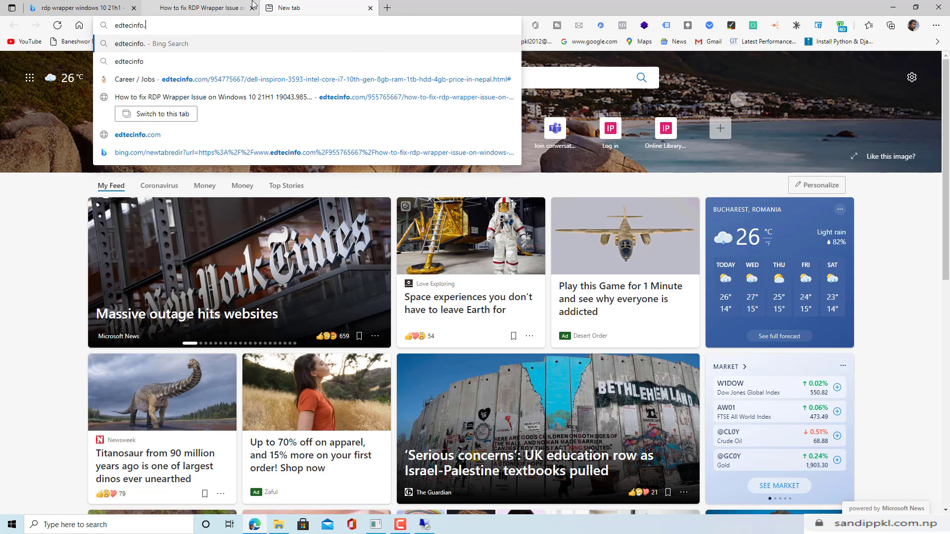
pyautogui.write('com')
pyautogui.press('Return')
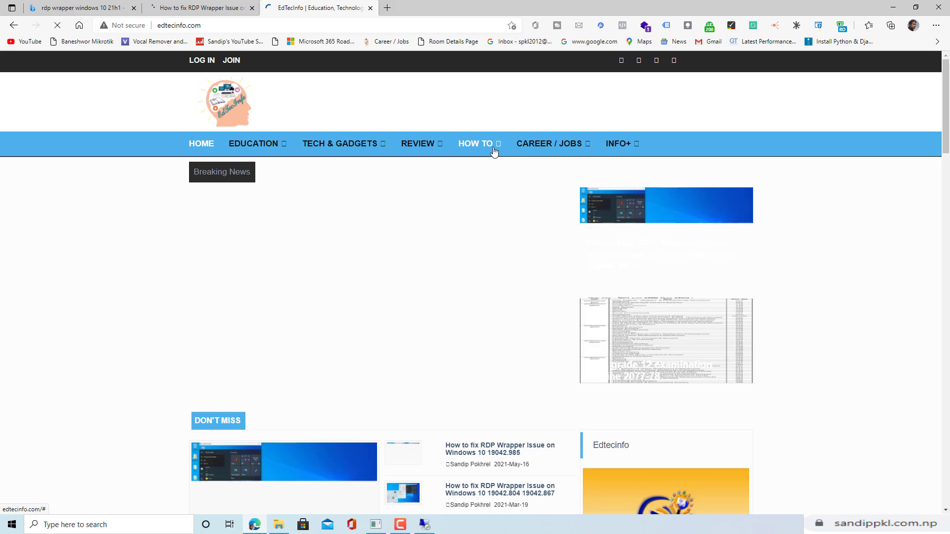
# Open EdTecInfo's Tips & Tricks and the Windows 10 21H1 RDP Wrapper fix article.
pyautogui.moveTo(477, 144)
pyautogui.click(485, 270)
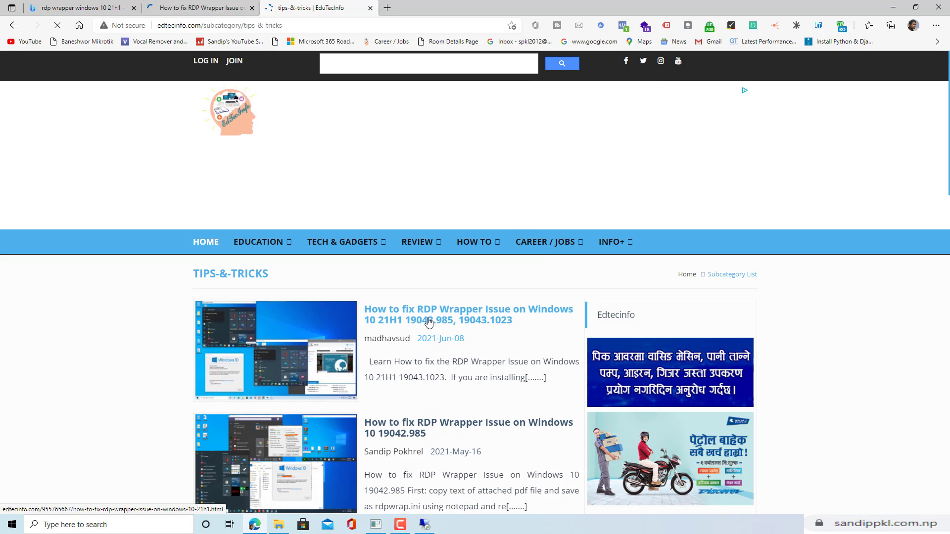
pyautogui.click(472, 323)
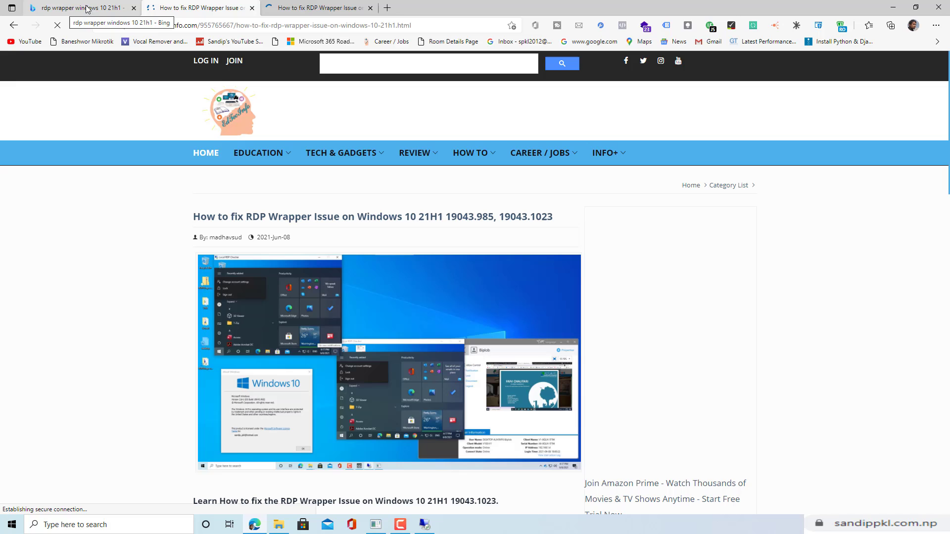
pyautogui.click(310, 10)
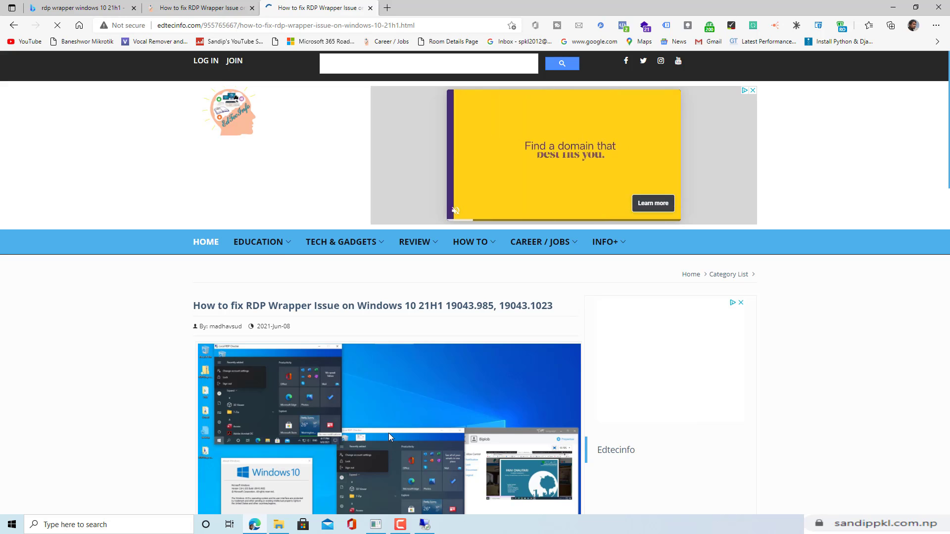
pyautogui.scroll(-3, 398, 364)
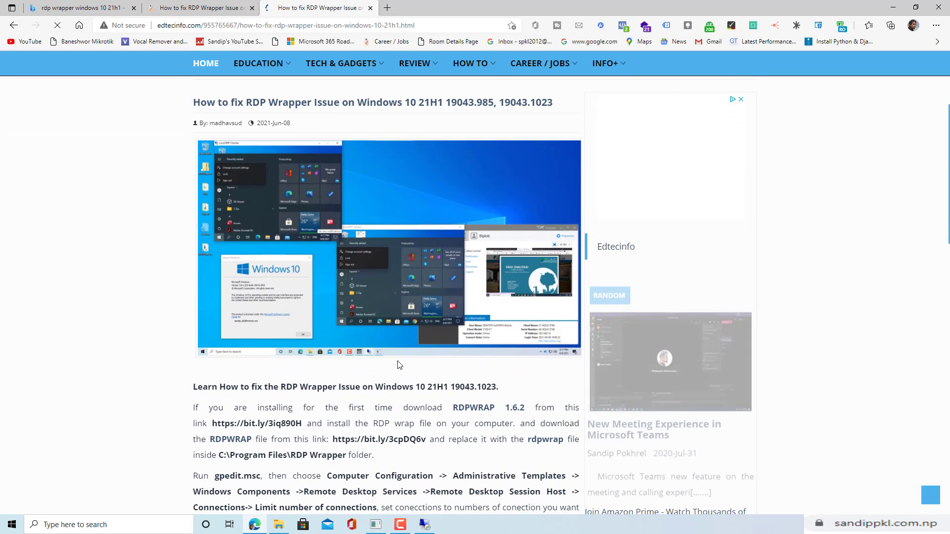
pyautogui.scroll(-1, 398, 378)
pyautogui.scroll(-1, 469, 350)
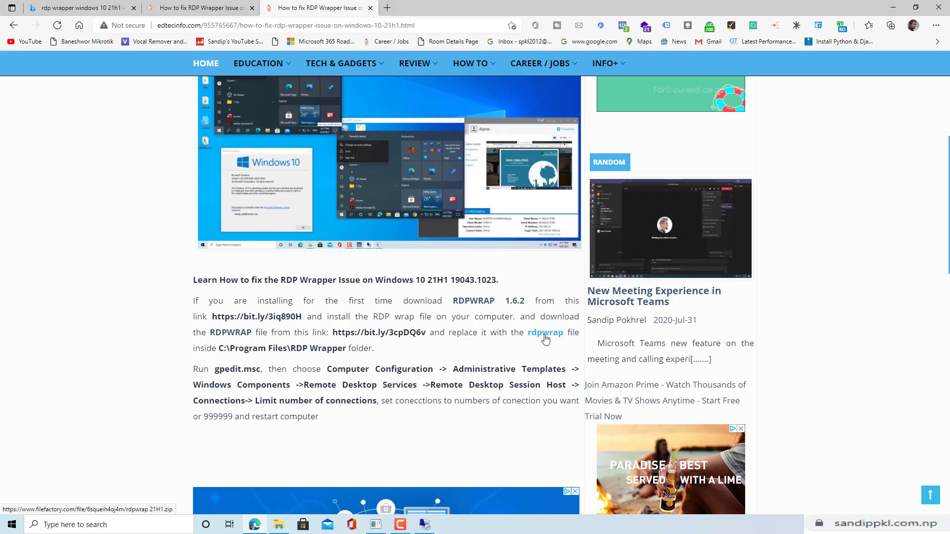
# Get rdpwrap 21H1.zip through FileFactory's free download and show recent downloads.
pyautogui.click(547, 340)
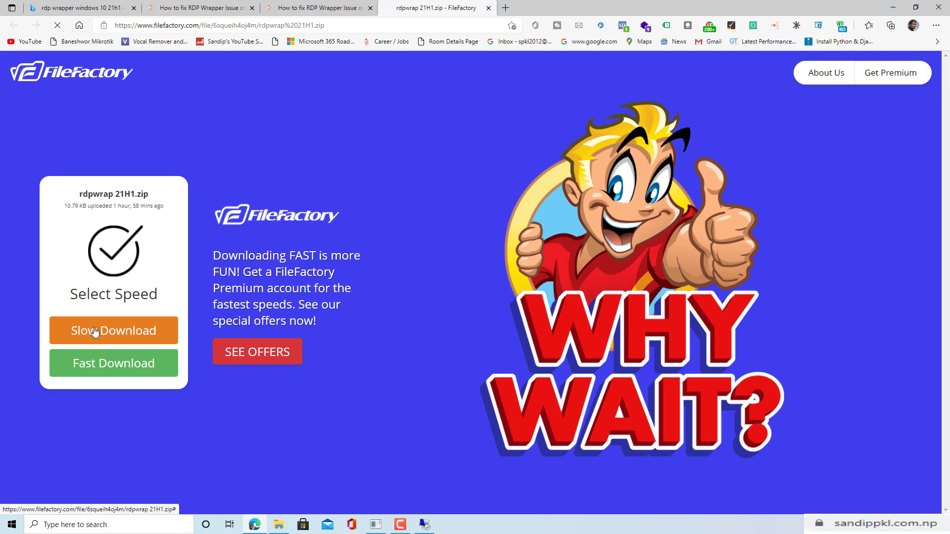
pyautogui.click(127, 339)
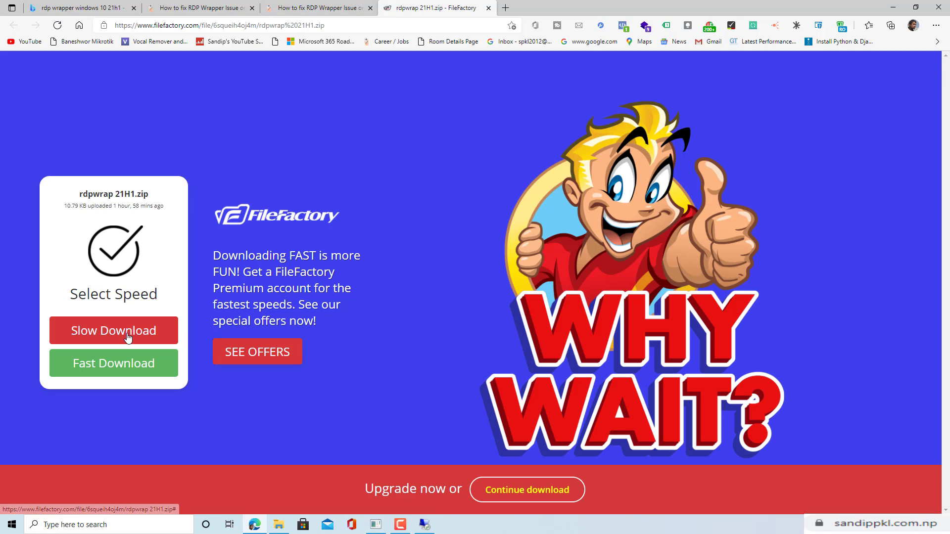
pyautogui.click(499, 494)
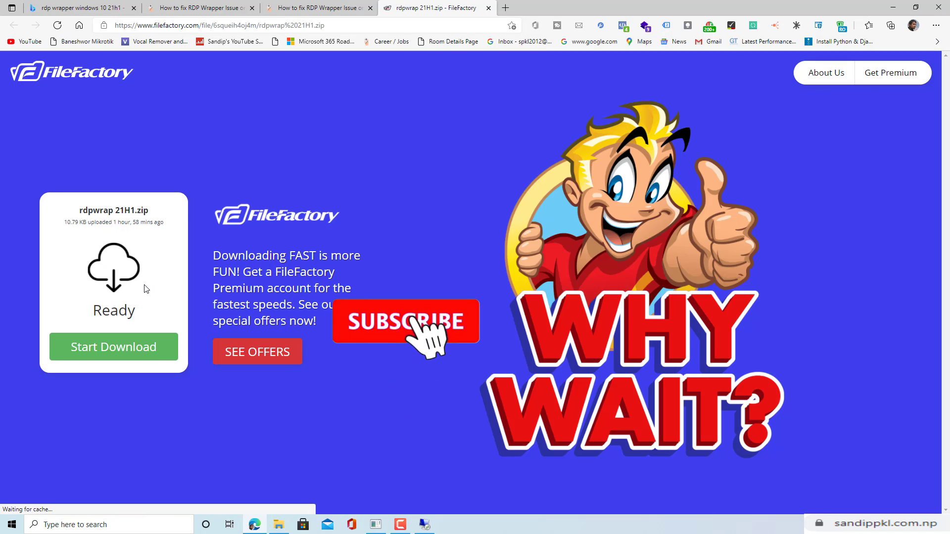
pyautogui.click(101, 348)
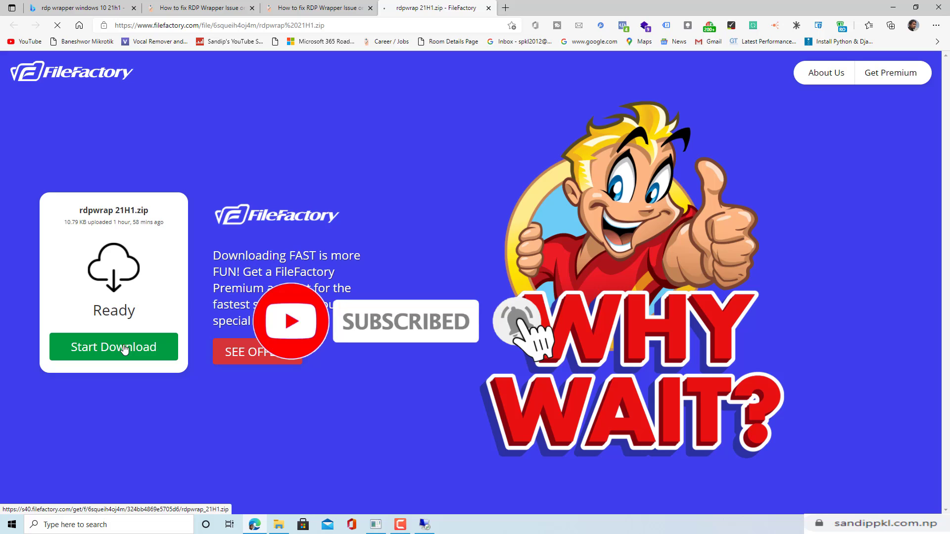
pyautogui.click(869, 27)
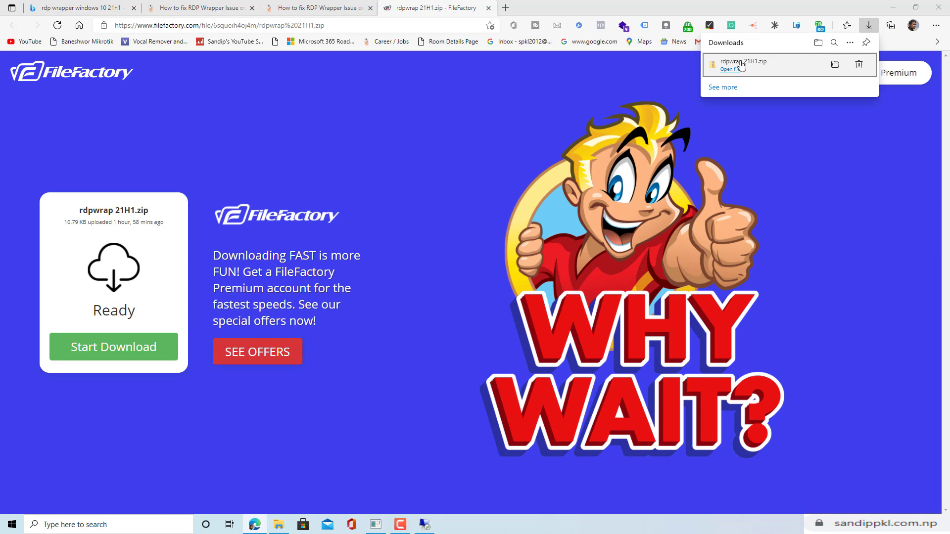
# Extract rdpwrap 21H1.zip into an 'rdpwrap 21H1' folder and select the rdpwrap configuration file.
pyautogui.click(836, 66)
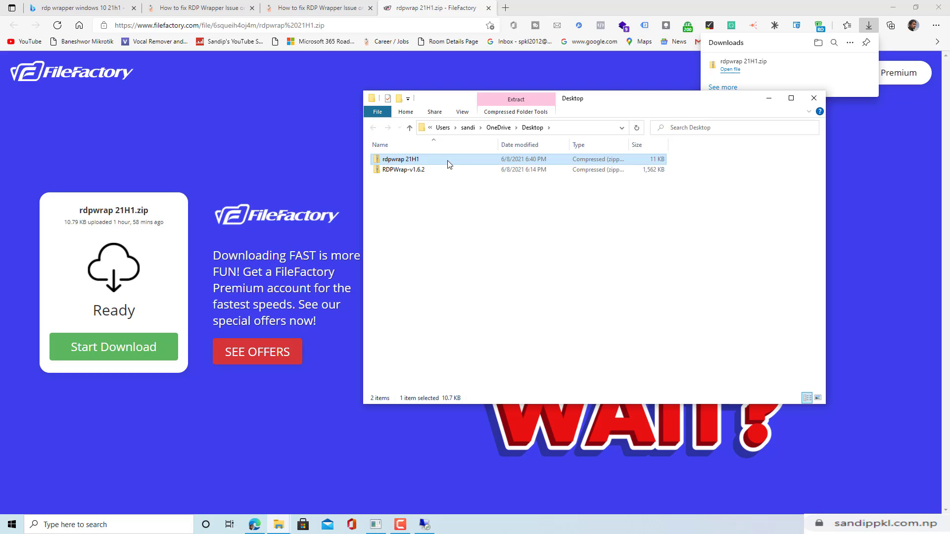
pyautogui.rightClick(447, 165)
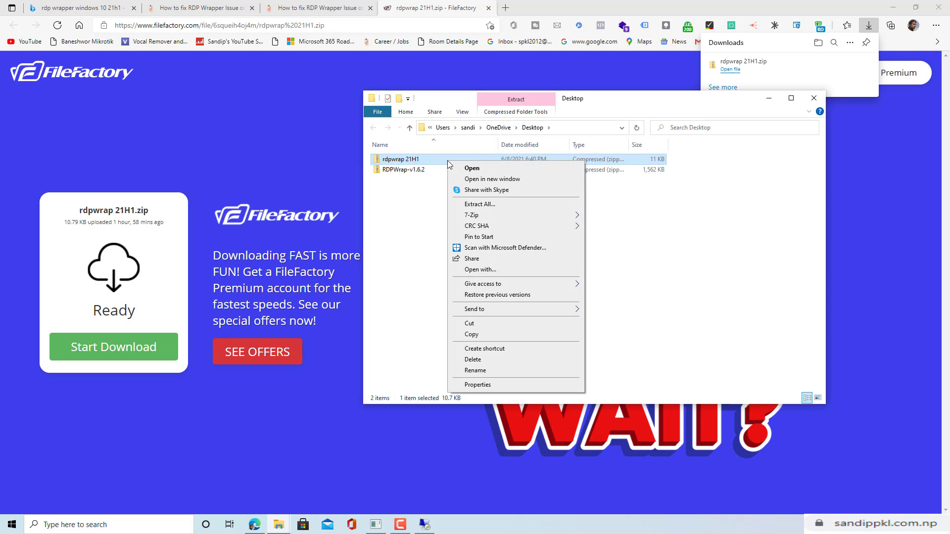
pyautogui.click(491, 209)
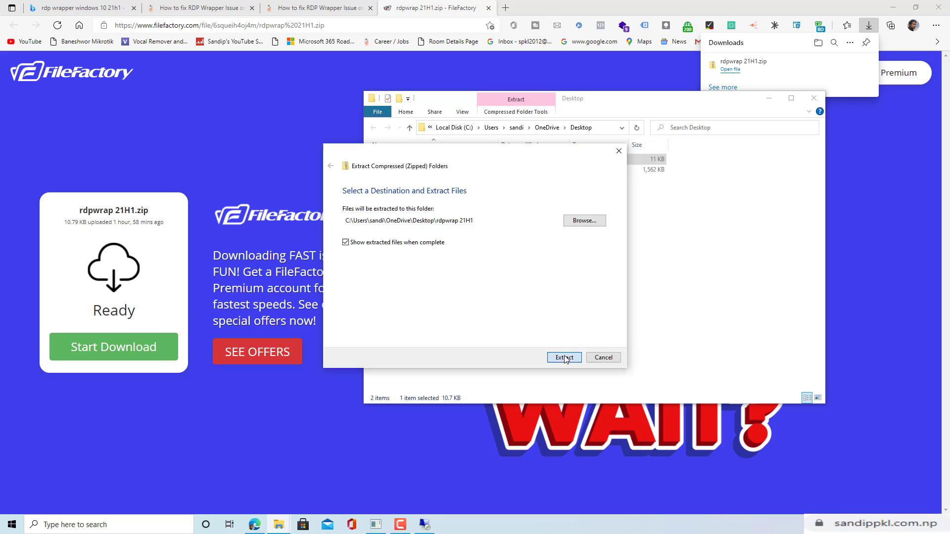
pyautogui.click(565, 358)
pyautogui.click(420, 176)
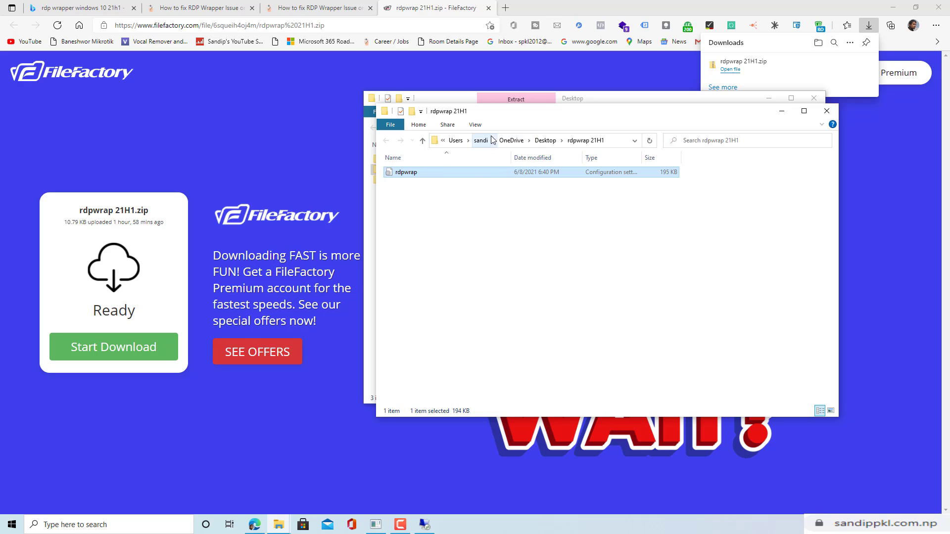
# Move the Explorer window down and go up through Desktop to This PC.
pyautogui.moveTo(516, 112); pyautogui.dragTo(513, 148)
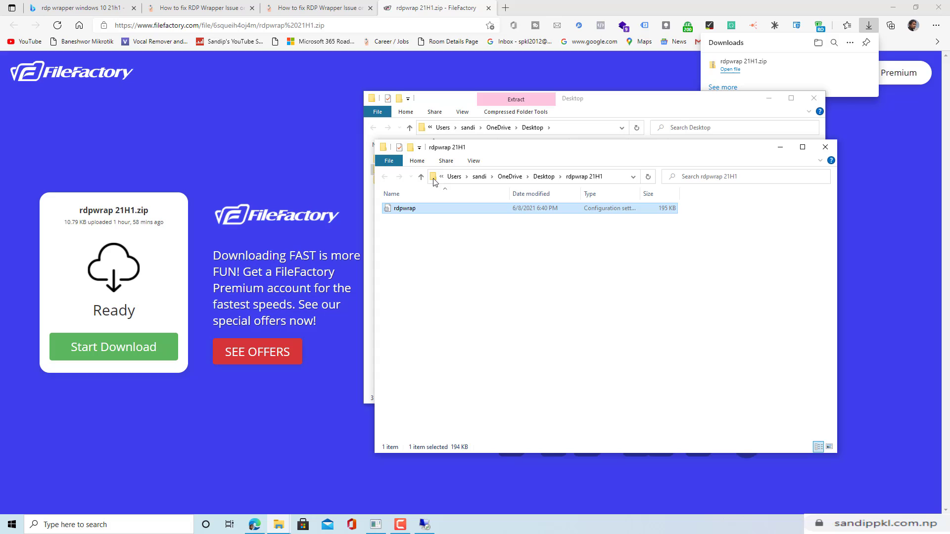
pyautogui.click(422, 180)
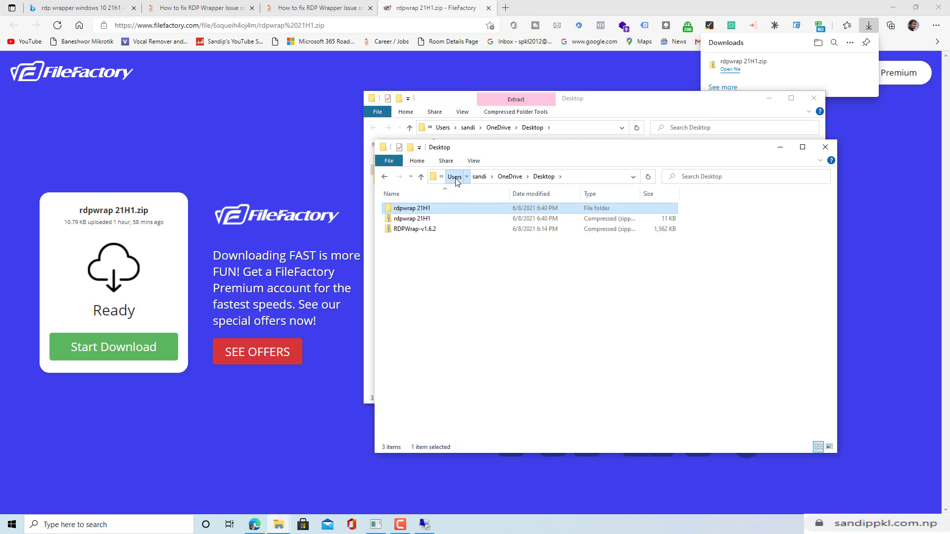
pyautogui.click(455, 178)
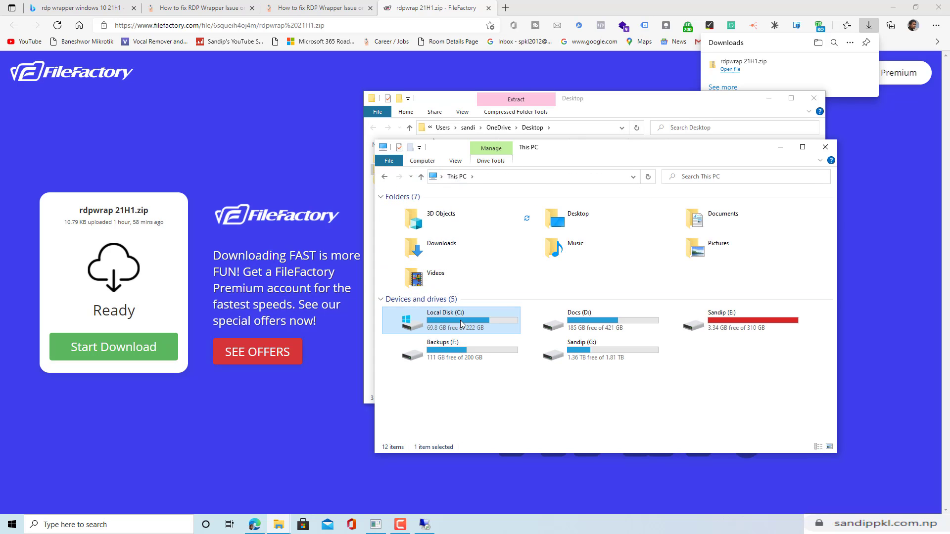
# Paste rdpwrap.ini into C:\Program Files\RDP Wrapper, replacing the old file with admin permission.
pyautogui.doubleClick(461, 320)
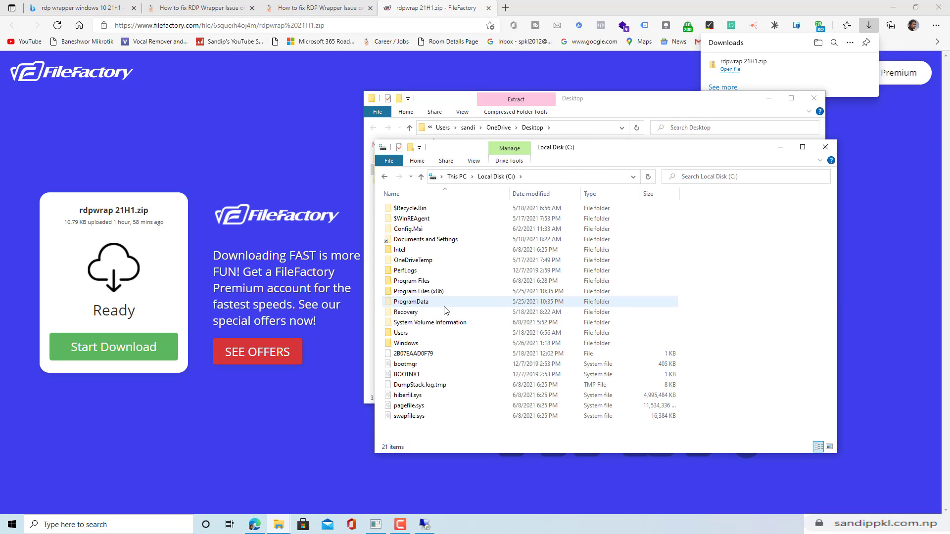
pyautogui.doubleClick(419, 280)
pyautogui.scroll(-1, 429, 363)
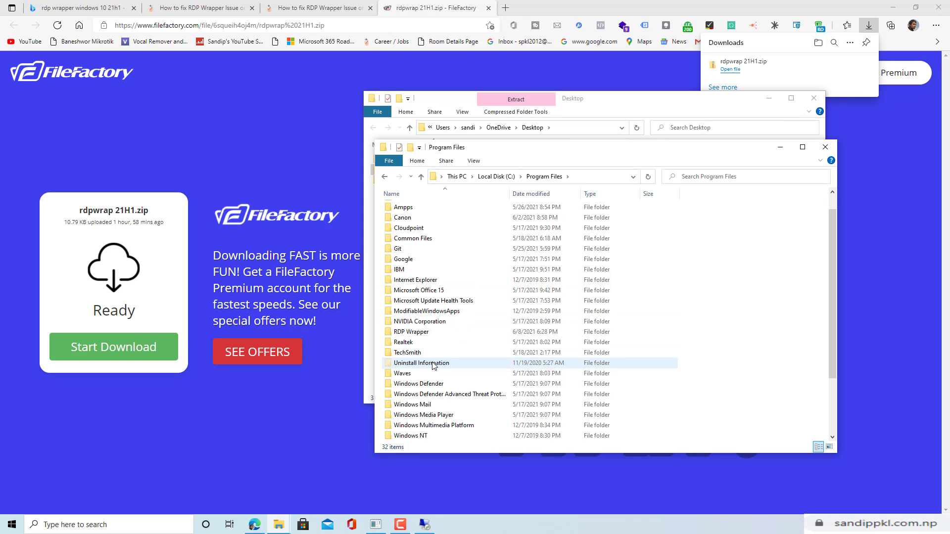
pyautogui.doubleClick(427, 333)
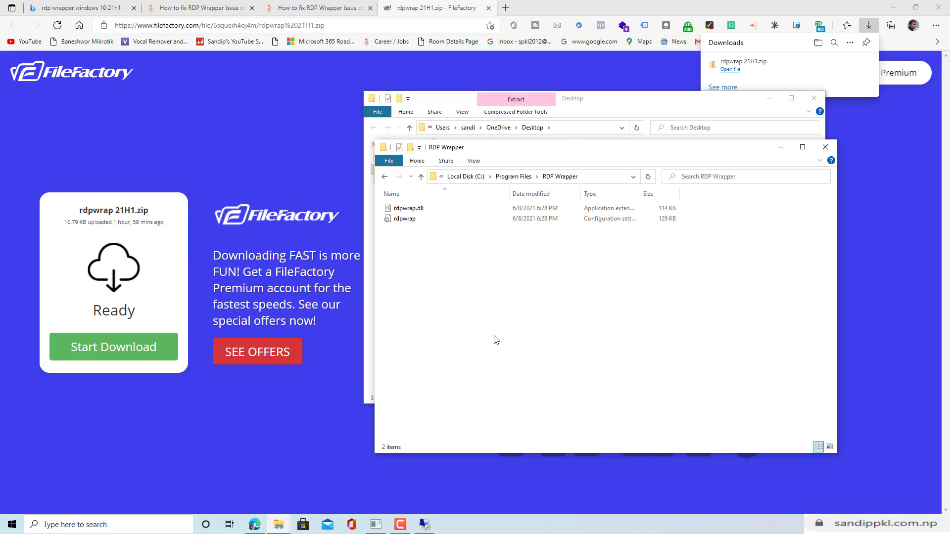
pyautogui.hotkey('ctrl', 'v')
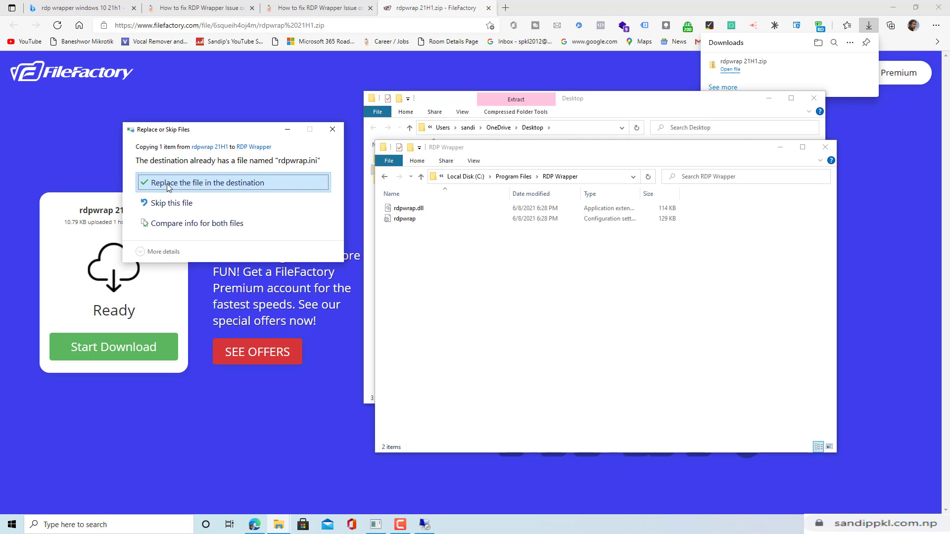
pyautogui.click(256, 184)
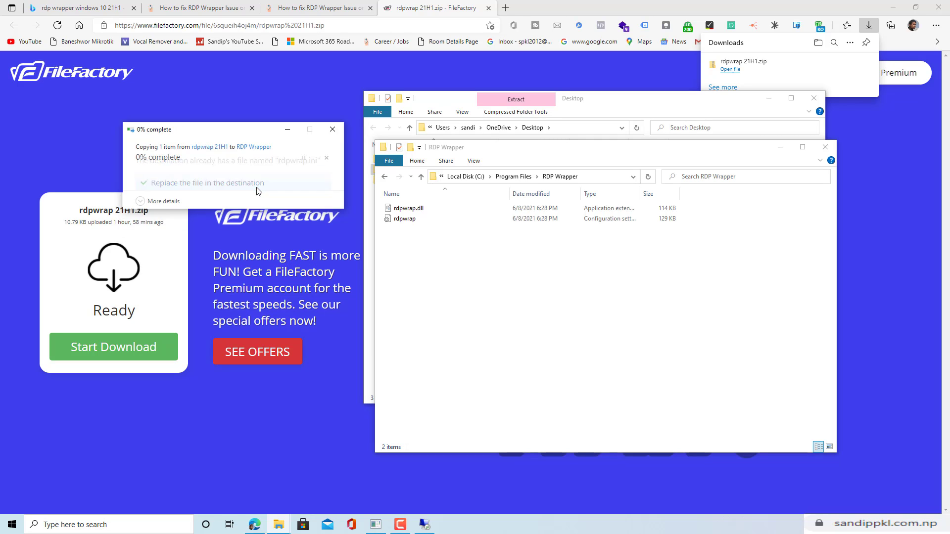
pyautogui.click(205, 195)
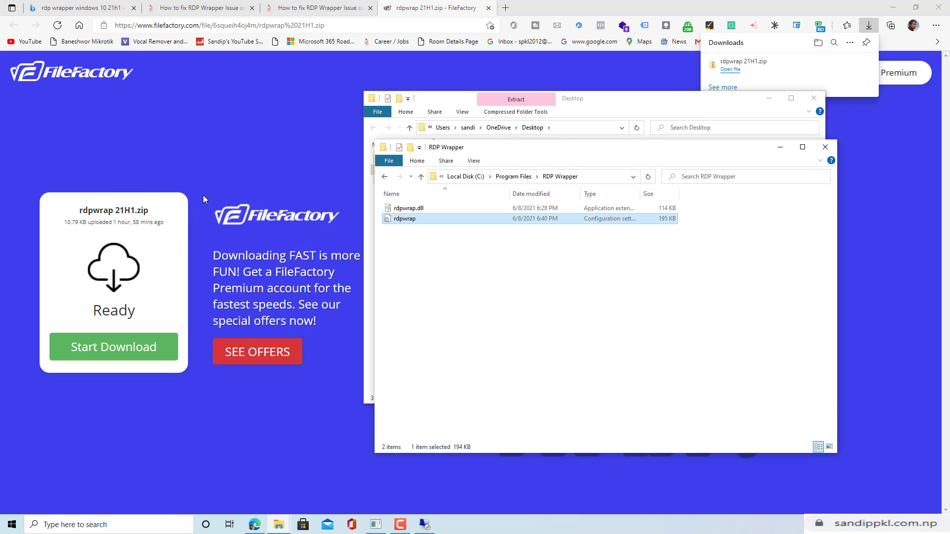
# Minimize the browser and close the RDP Wrapper and Desktop folder windows.
pyautogui.click(897, 8)
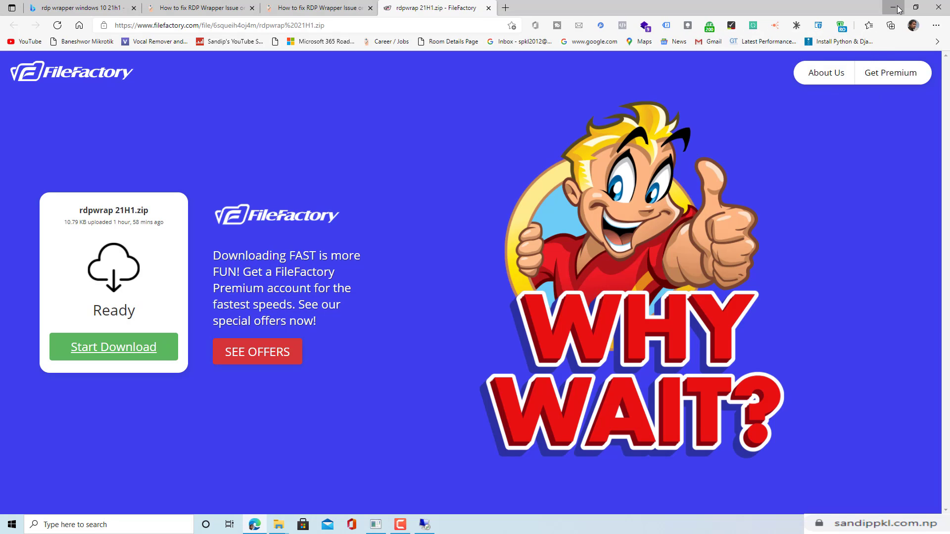
pyautogui.click(898, 9)
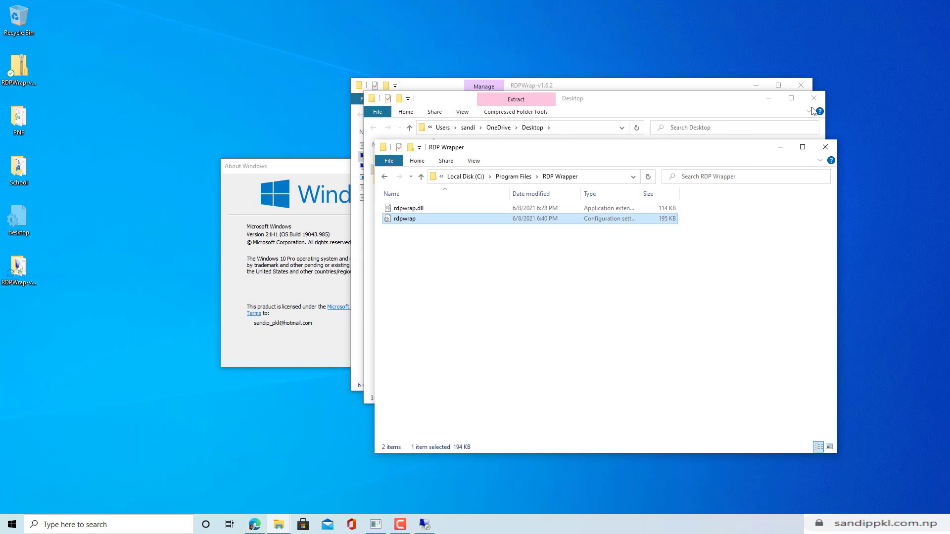
pyautogui.click(829, 149)
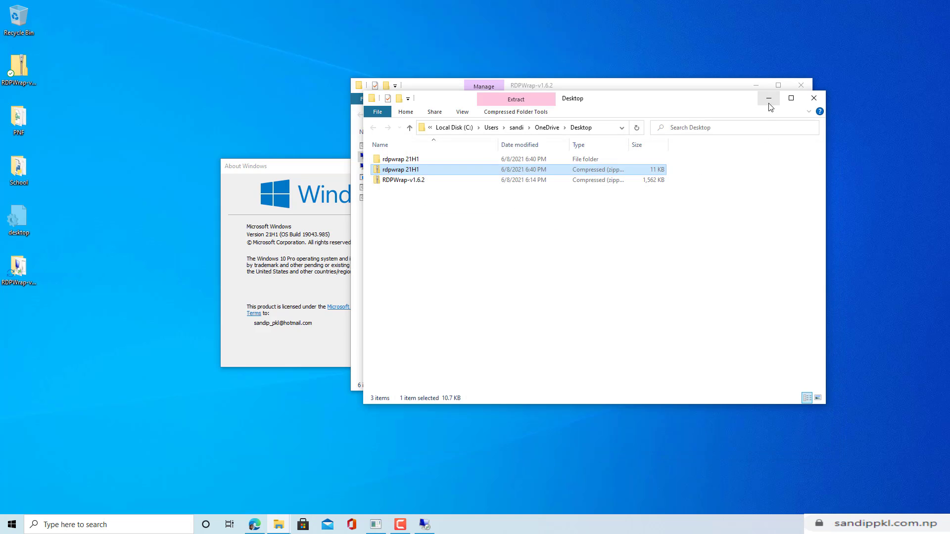
pyautogui.click(815, 99)
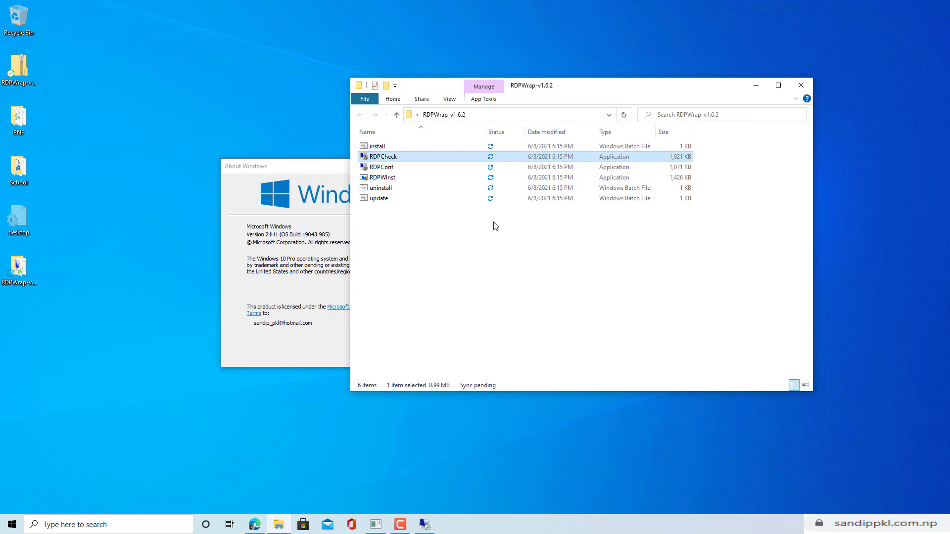
pyautogui.click(485, 268)
# Run RDPConf to verify installed, running, listening and fully supported status, then close it.
pyautogui.click(399, 169)
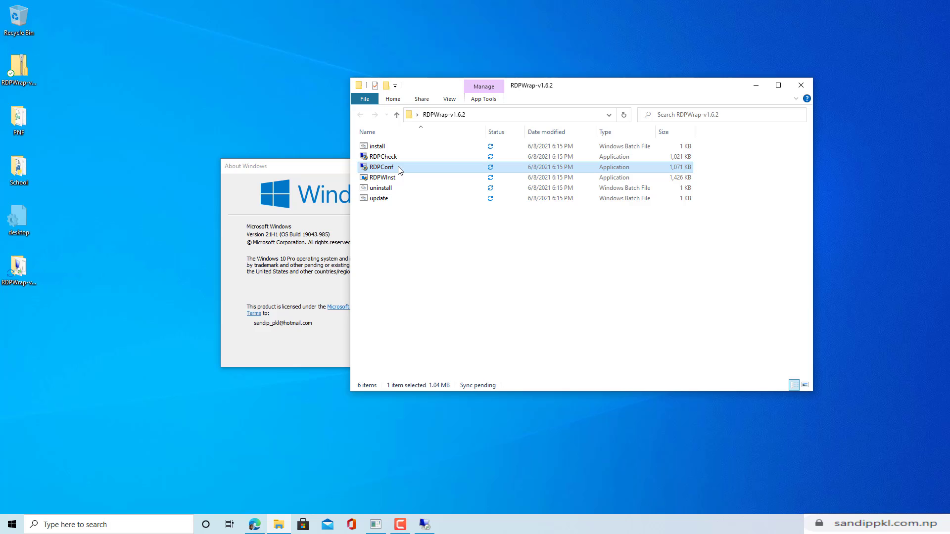
pyautogui.doubleClick(399, 168)
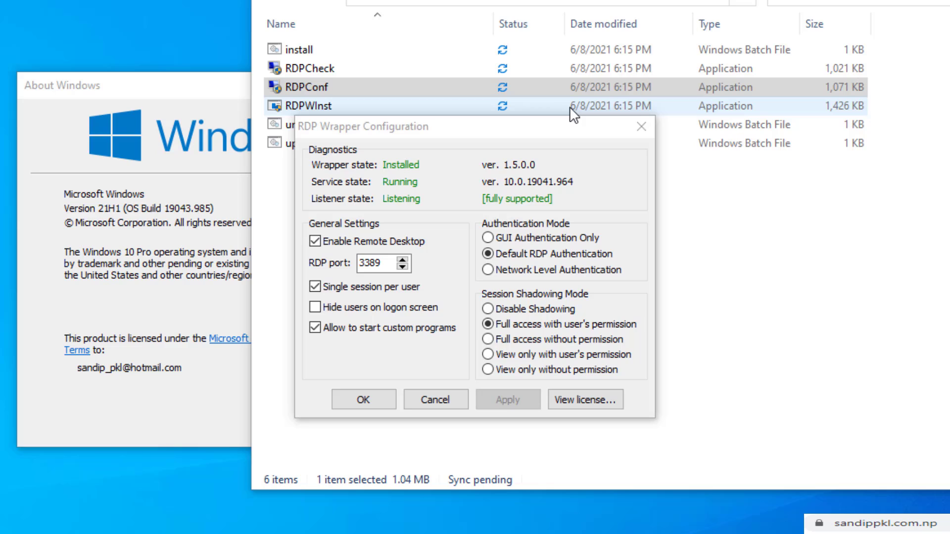
pyautogui.click(354, 66)
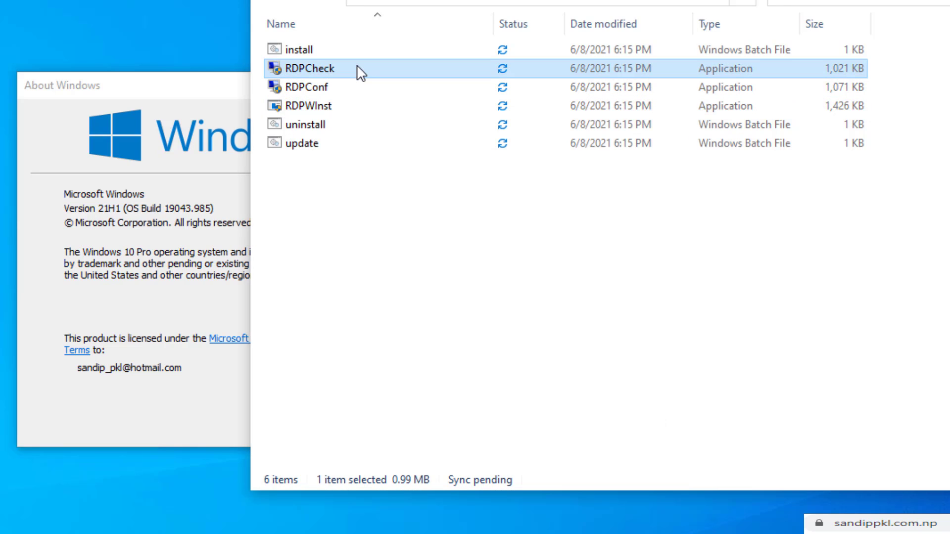
pyautogui.doubleClick(360, 70)
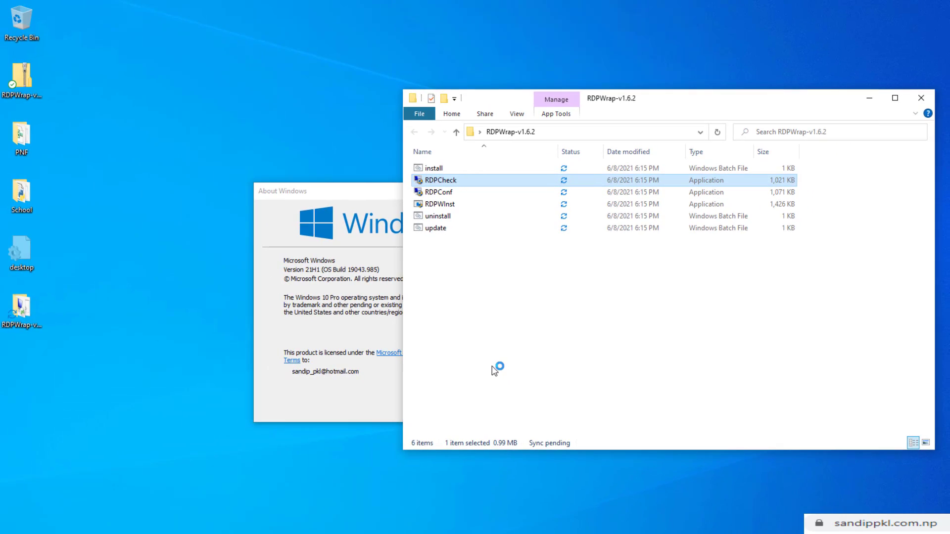
pyautogui.click(294, 290)
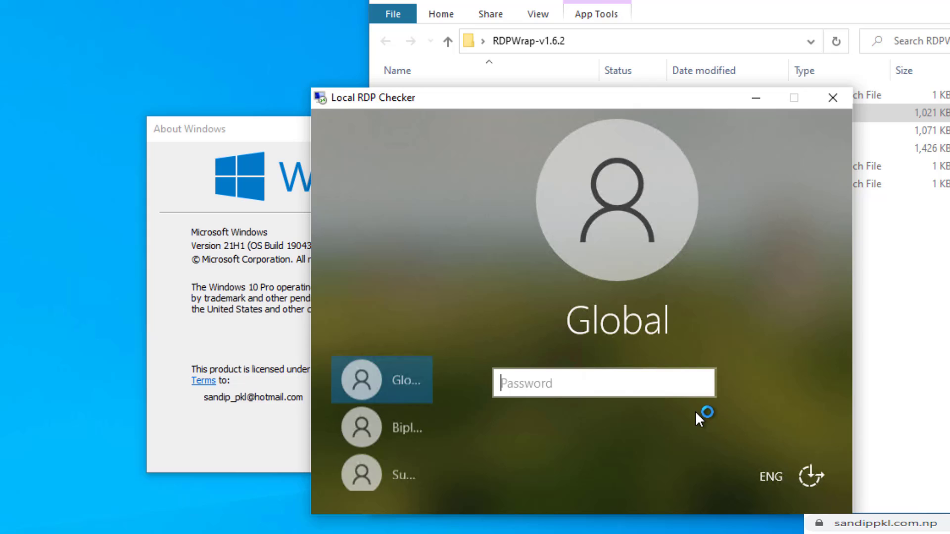
pyautogui.write('**')
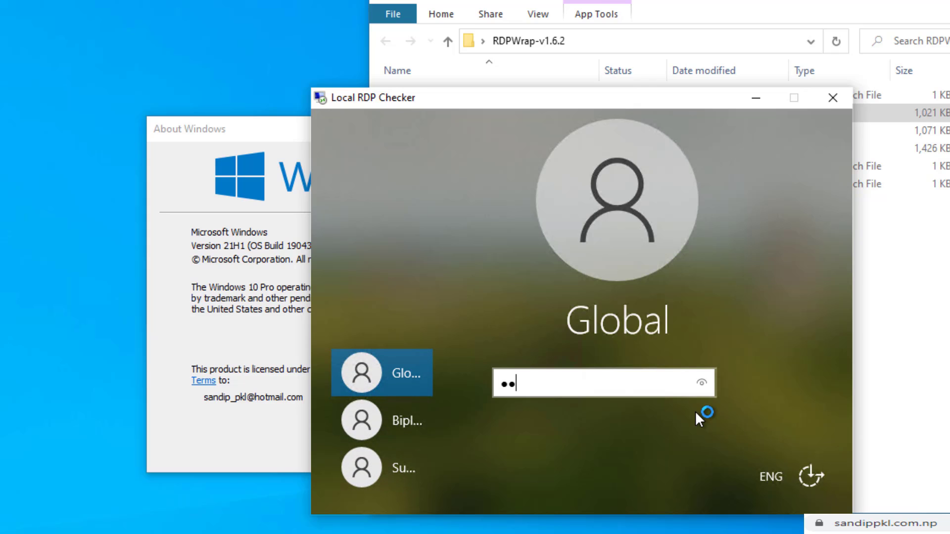
pyautogui.write('**')
pyautogui.press('Return')
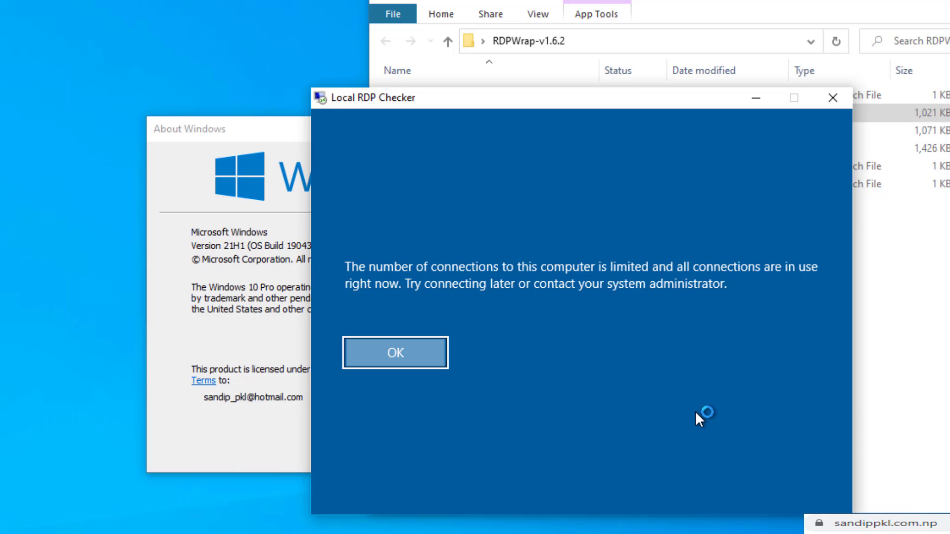
pyautogui.press('Return')
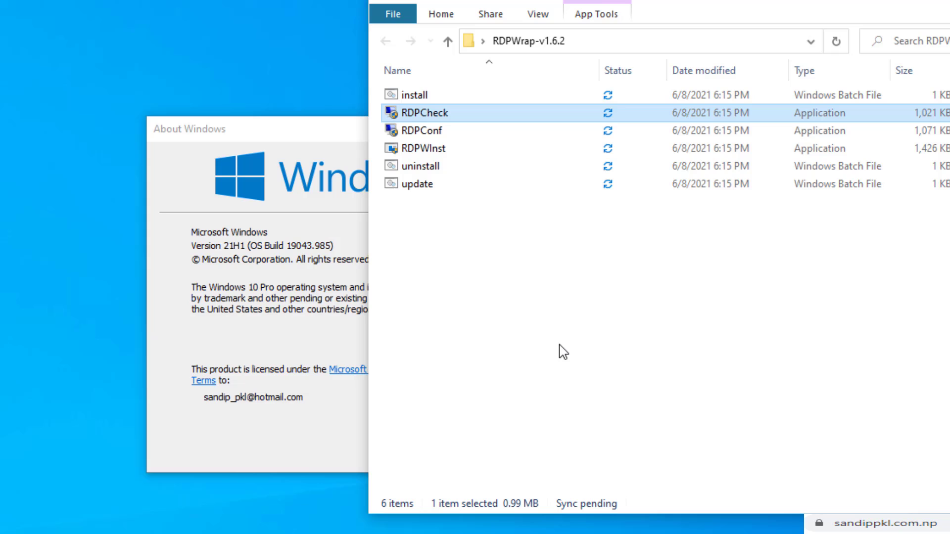
# Reopen RDPConf to confirm full support, then launch gpedit.msc.
pyautogui.click(444, 133)
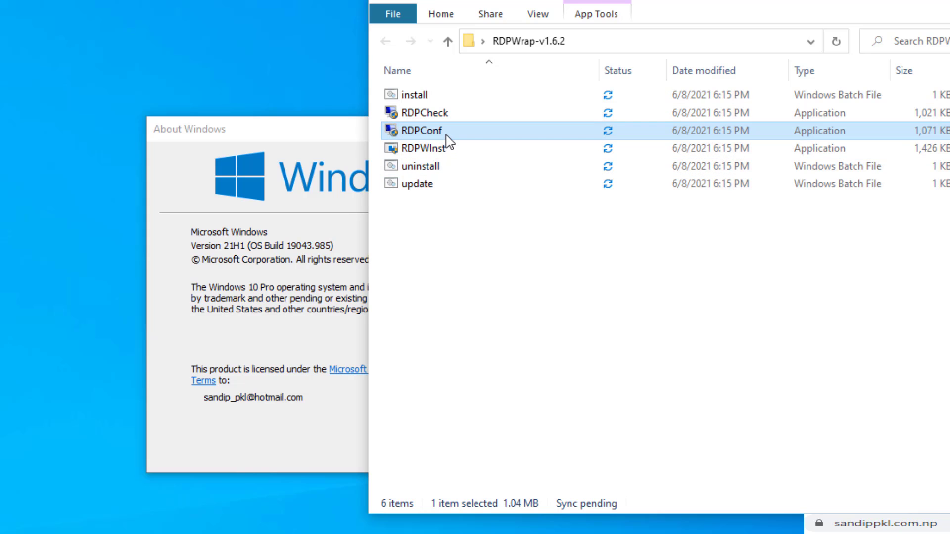
pyautogui.doubleClick(446, 136)
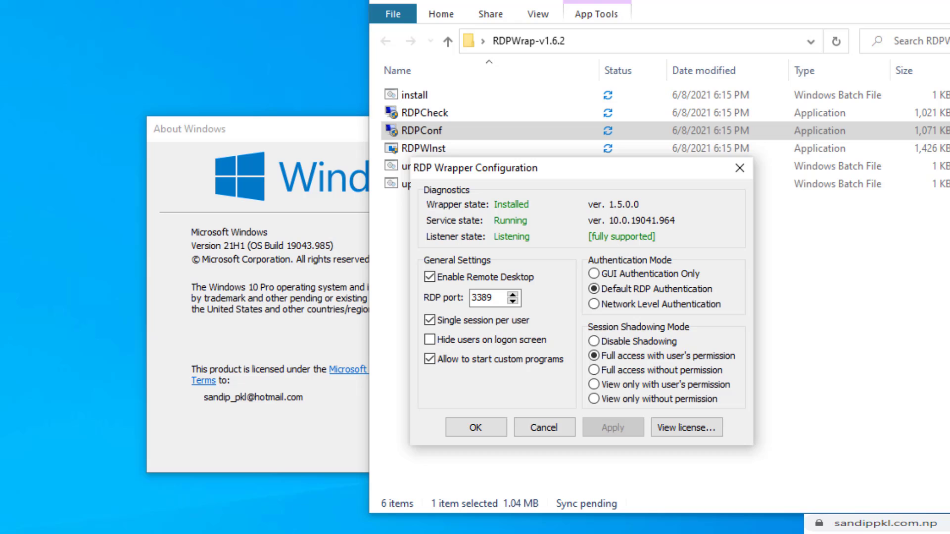
pyautogui.press('super+s')
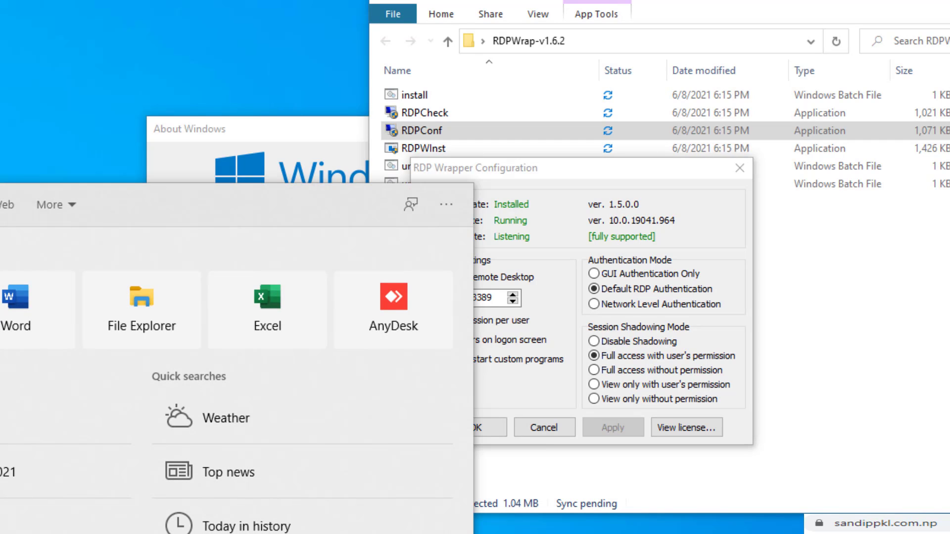
pyautogui.press('Escape')
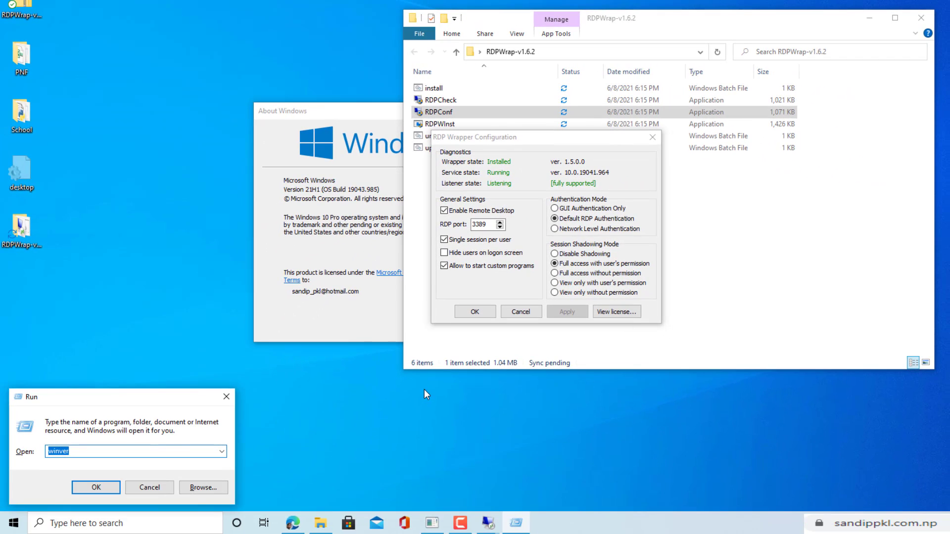
pyautogui.write('gpe')
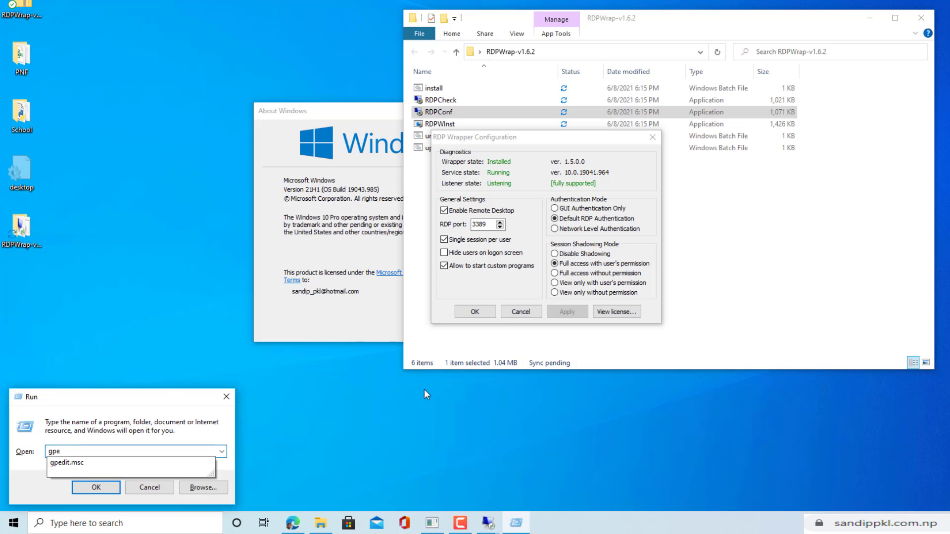
pyautogui.press('Down')
pyautogui.press('Return')
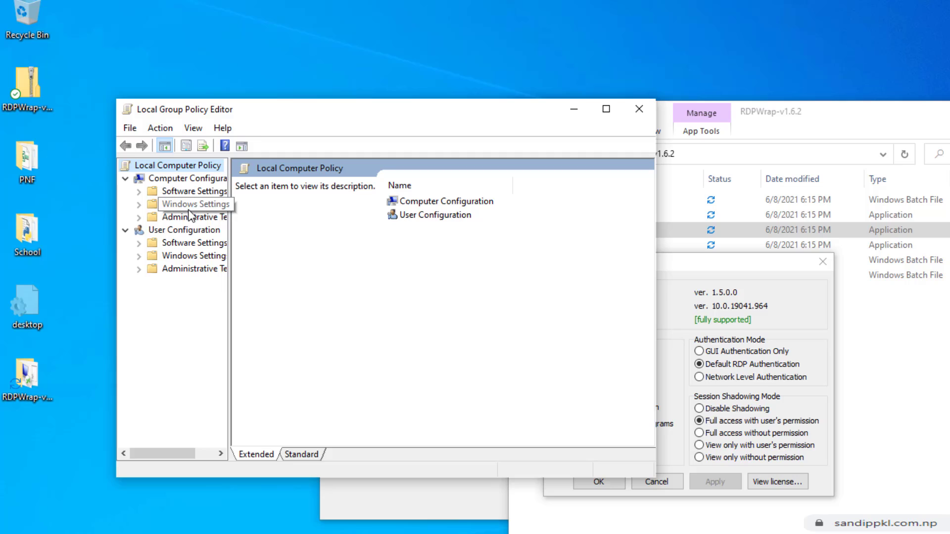
# Browse to Remote Desktop Session Host > Connections and open 'Limit number of connections'.
pyautogui.click(191, 217)
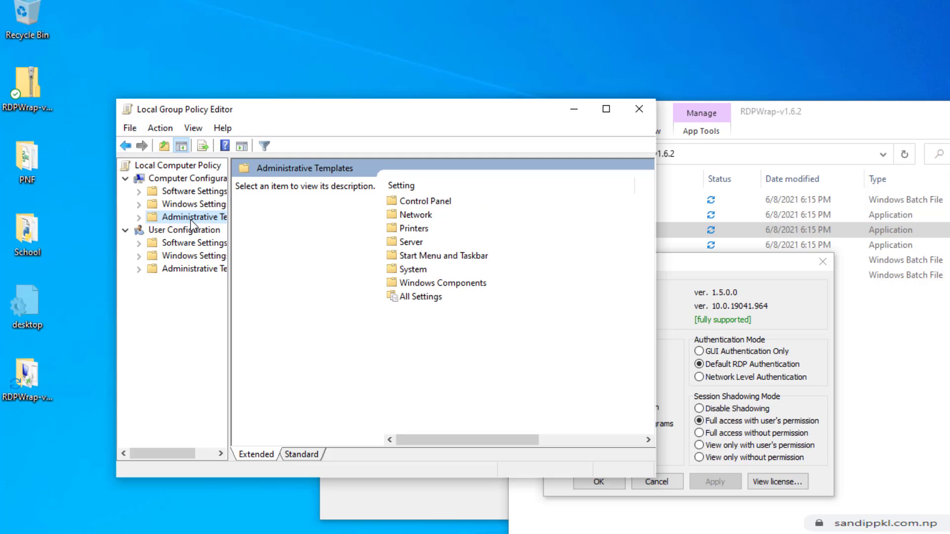
pyautogui.doubleClick(430, 283)
pyautogui.scroll(-4, 483, 406)
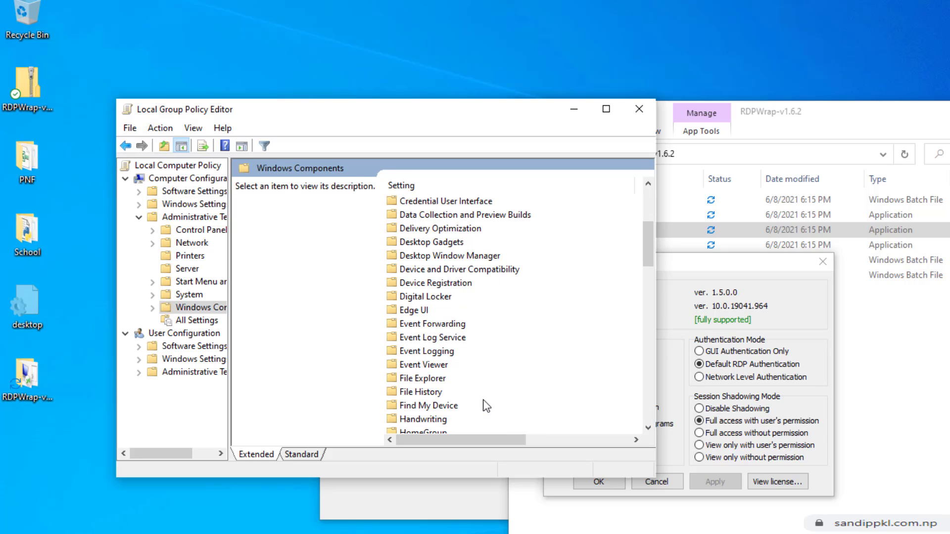
pyautogui.scroll(-3, 483, 405)
pyautogui.scroll(-2, 482, 404)
pyautogui.scroll(-2, 485, 398)
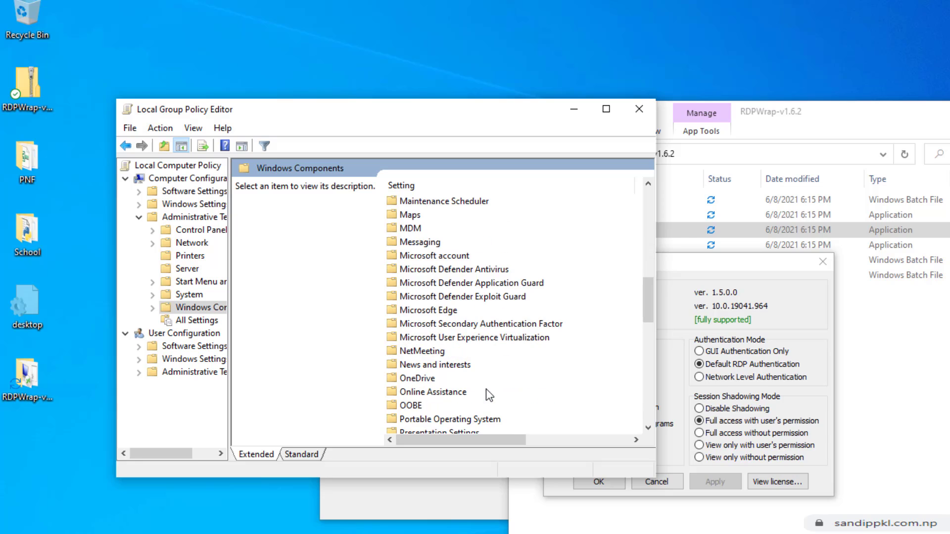
pyautogui.scroll(-2, 485, 390)
pyautogui.doubleClick(484, 383)
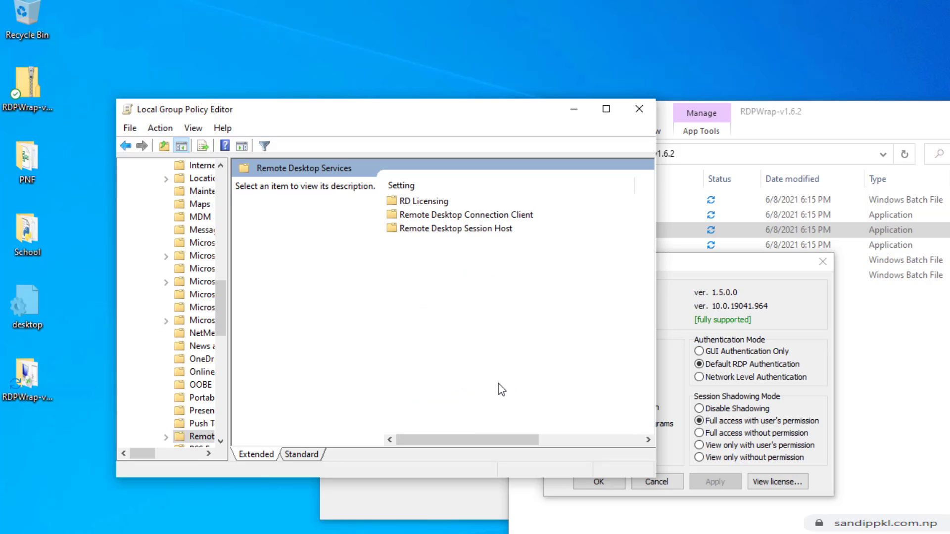
pyautogui.doubleClick(465, 230)
pyautogui.doubleClick(431, 200)
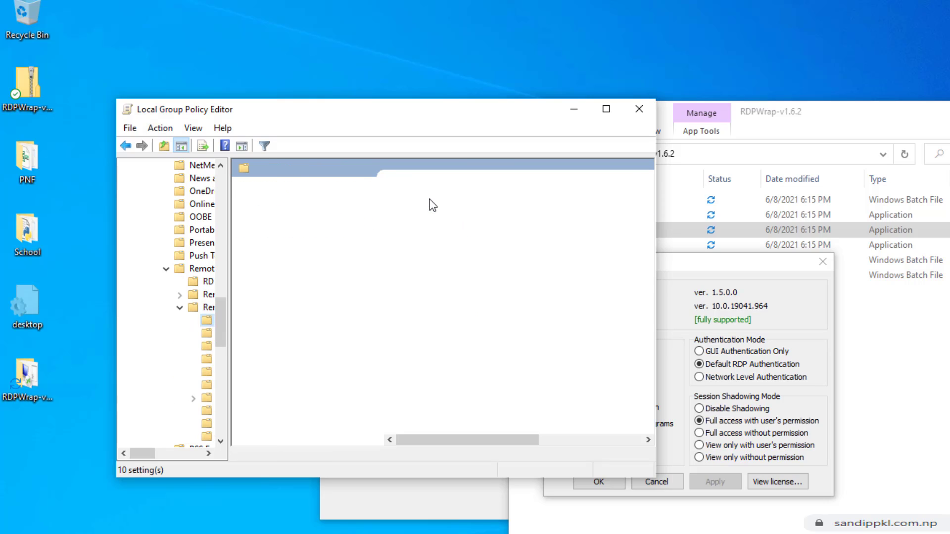
pyautogui.click(434, 254)
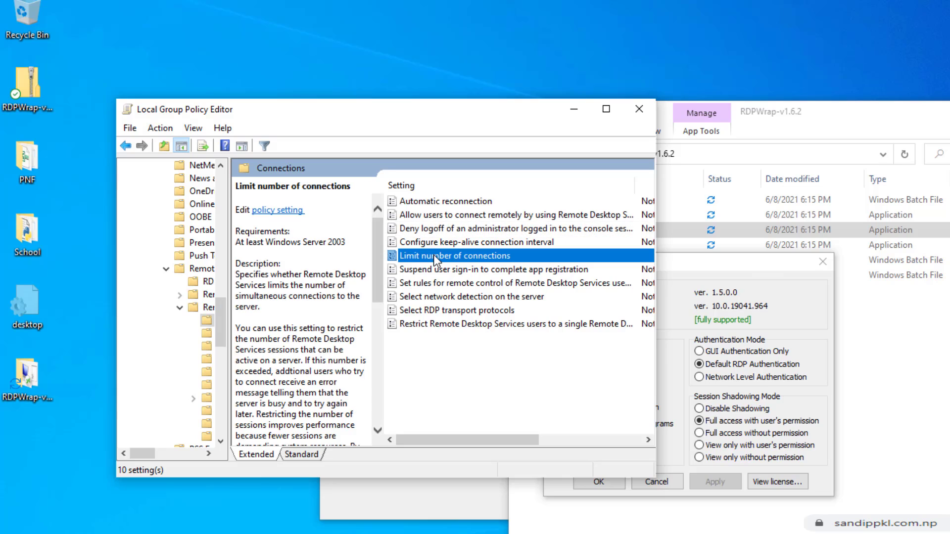
pyautogui.doubleClick(434, 254)
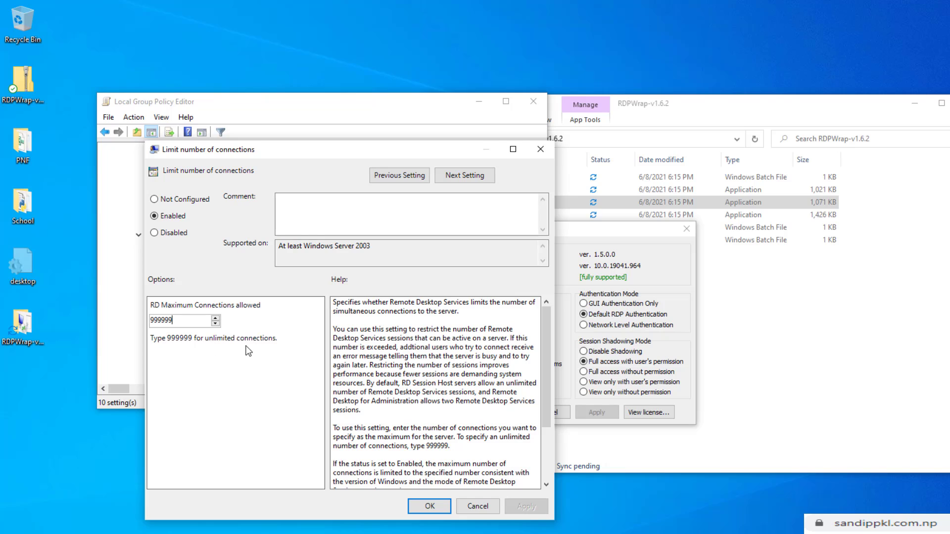
# Keep the 999999 connection limit policy and close the Local Group Policy Editor.
pyautogui.click(430, 508)
pyautogui.click(424, 505)
pyautogui.click(533, 103)
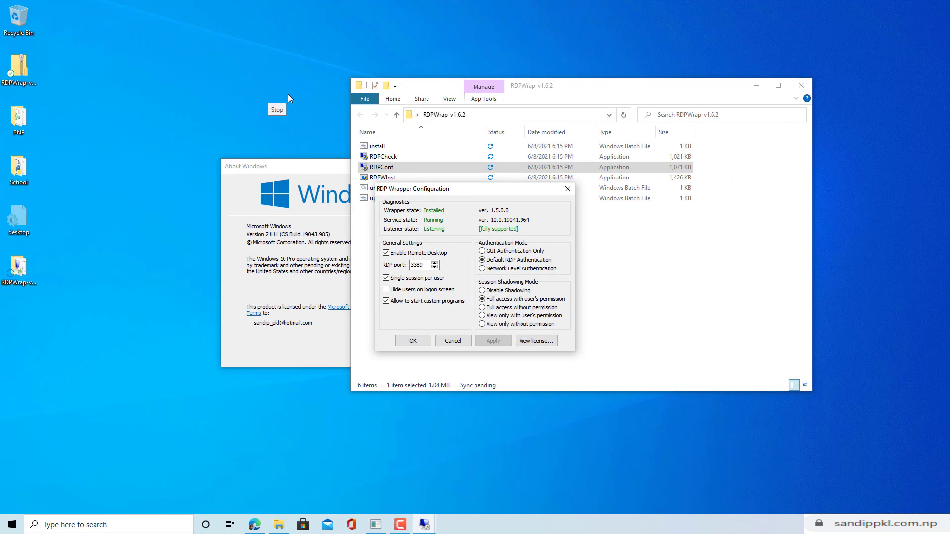
# Restart Windows from the Start menu power options and reopen the RDPWrap-v1.6.2 folder.
pyautogui.press('super')
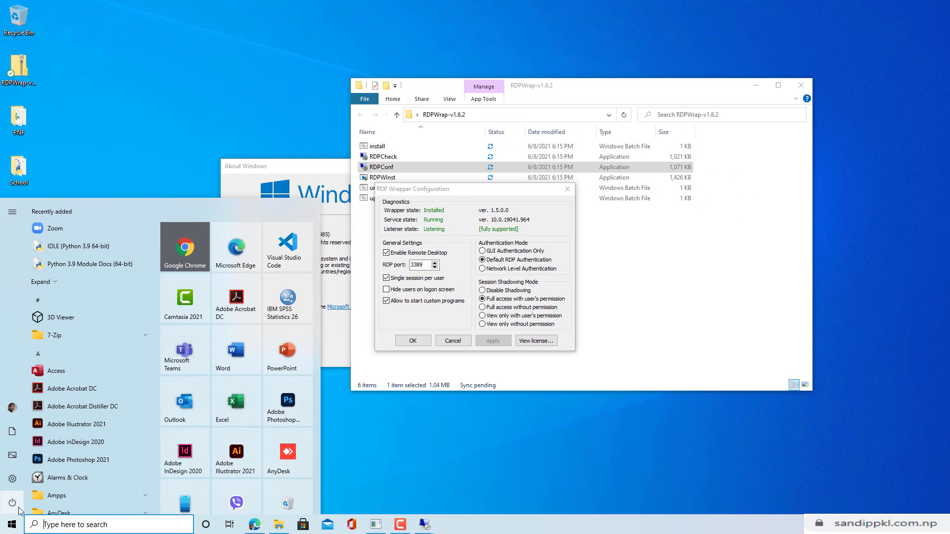
pyautogui.click(23, 502)
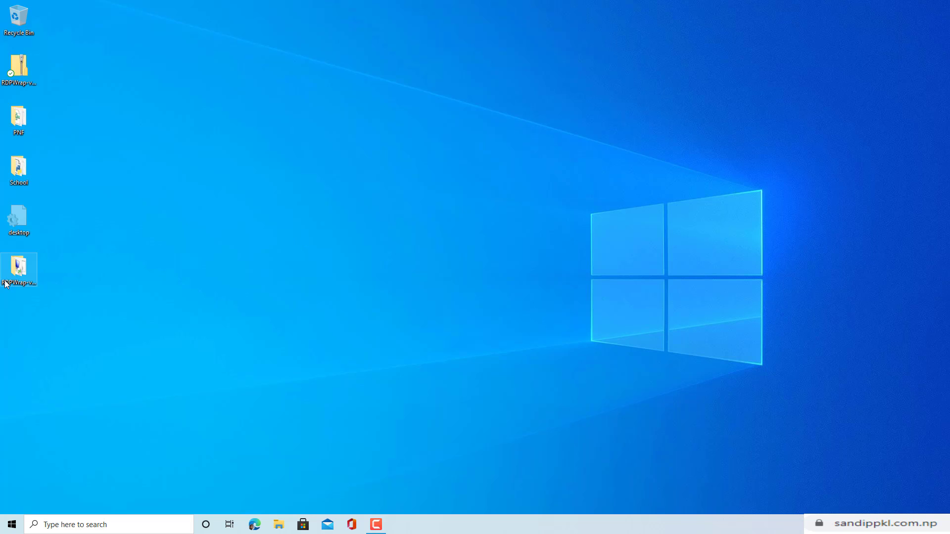
pyautogui.doubleClick(18, 270)
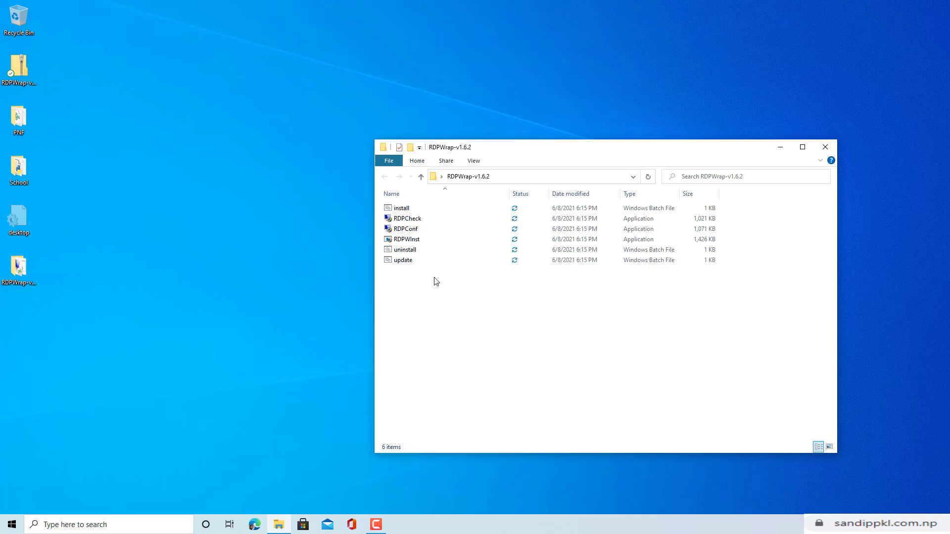
# Relaunch RDPConf to recheck full support, move it aside, and select RDPCheck.
pyautogui.click(413, 232)
pyautogui.doubleClick(412, 231)
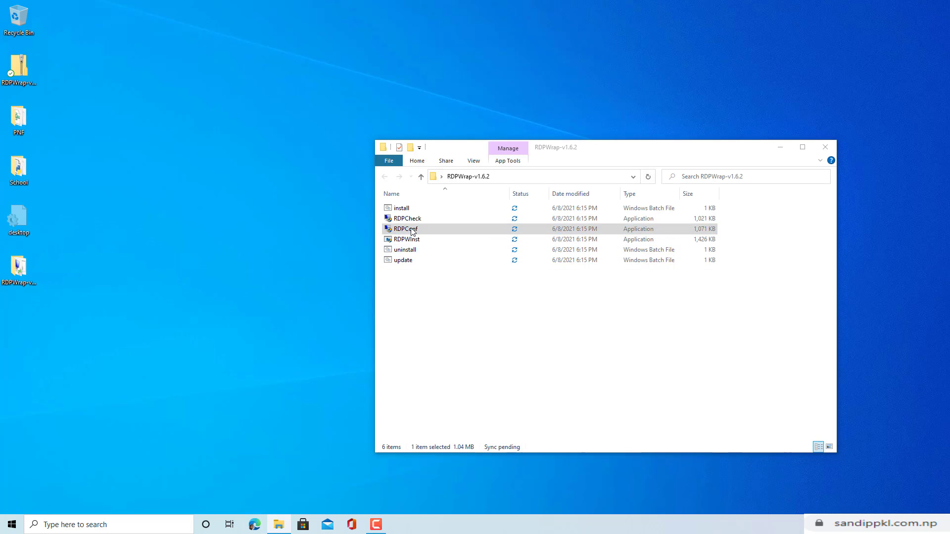
pyautogui.moveTo(510, 191); pyautogui.dragTo(776, 192)
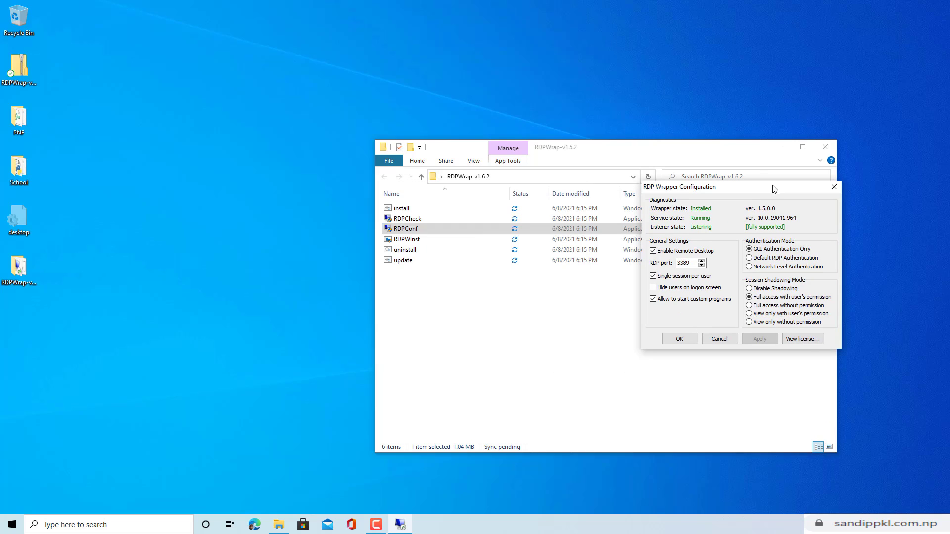
pyautogui.click(428, 219)
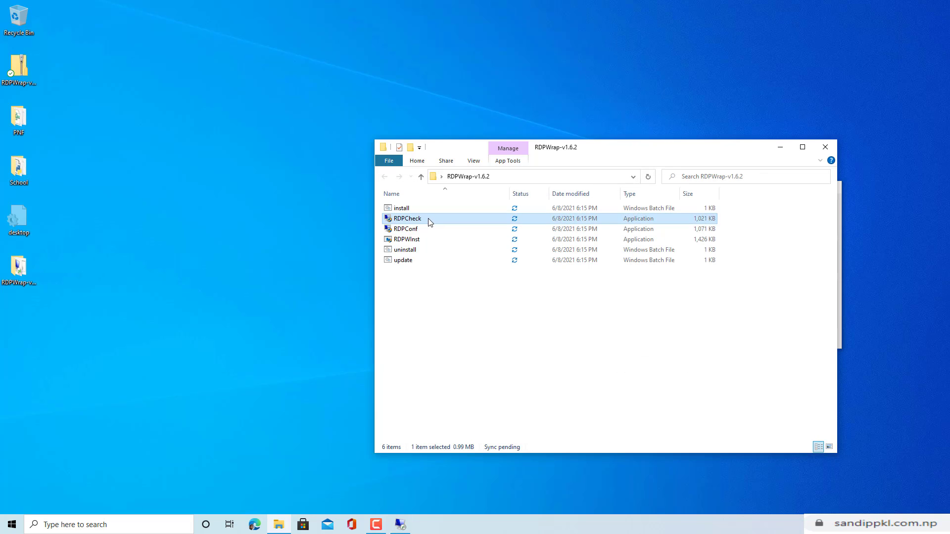
# Sign into the first local RDPCheck session with the password, then launch a second checker.
pyautogui.doubleClick(429, 219)
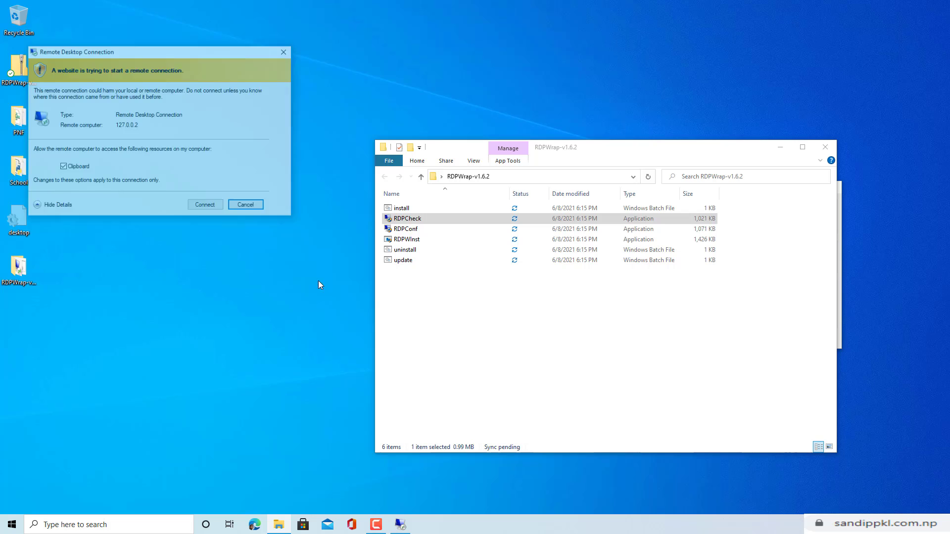
pyautogui.click(206, 205)
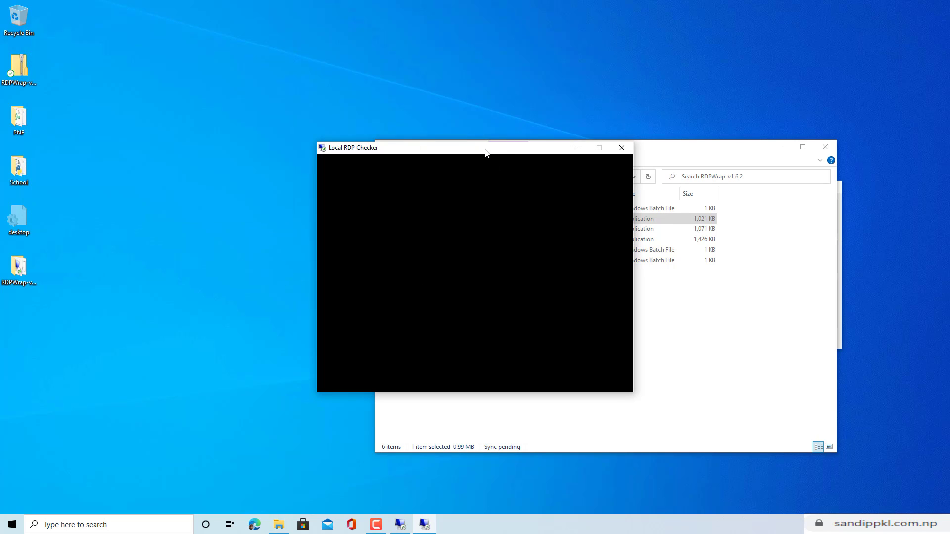
pyautogui.moveTo(487, 153); pyautogui.dragTo(309, 144)
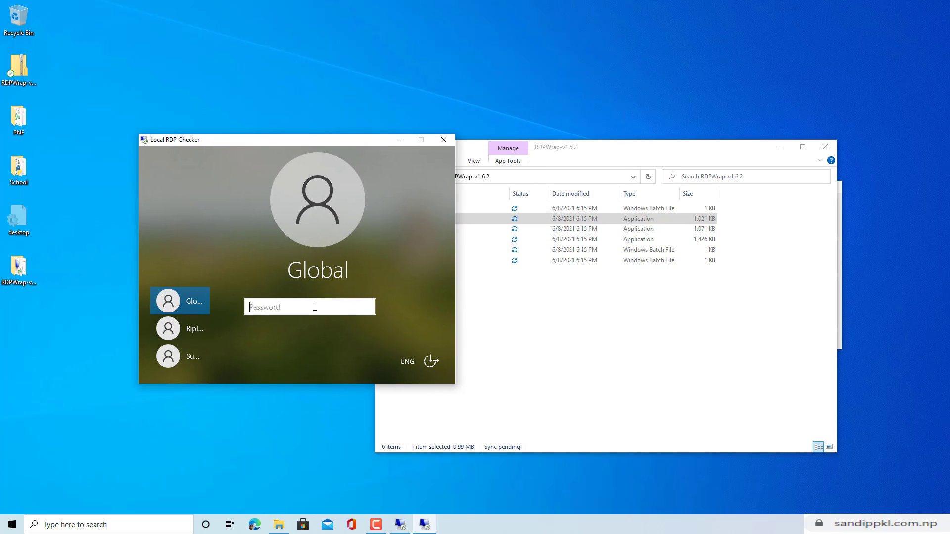
pyautogui.press('Return')
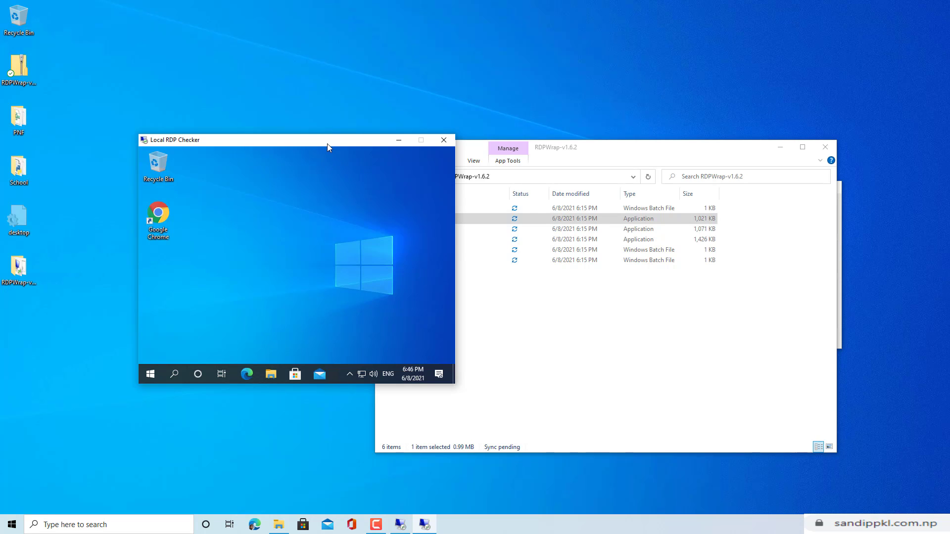
pyautogui.moveTo(327, 147); pyautogui.dragTo(271, 153)
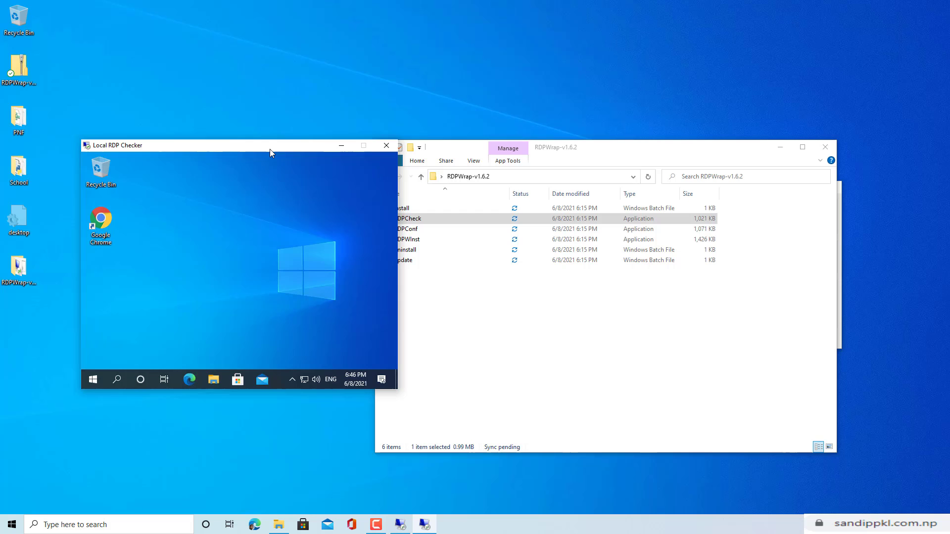
pyautogui.moveTo(271, 152)
pyautogui.mouseDown()
pyautogui.moveTo(729, 117)
pyautogui.moveTo(662, 91)
pyautogui.mouseUp()
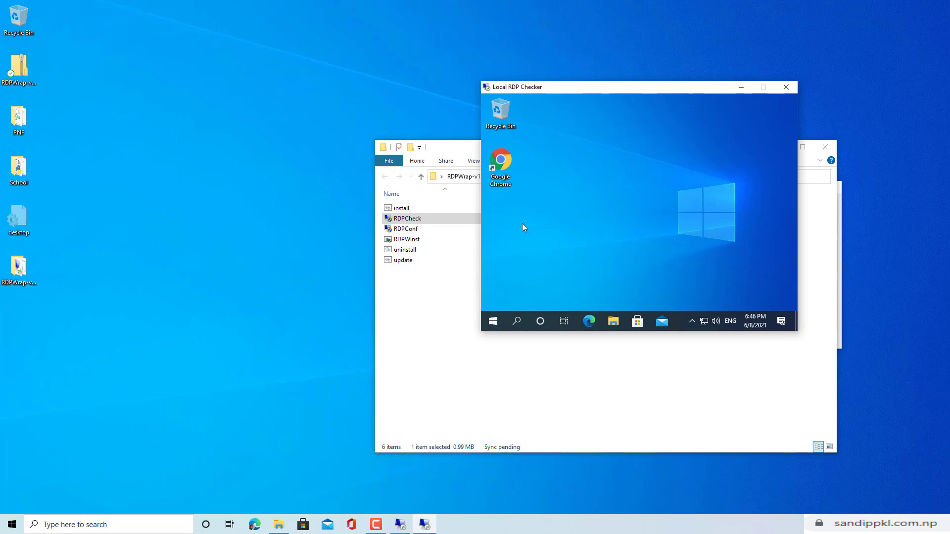
pyautogui.doubleClick(415, 219)
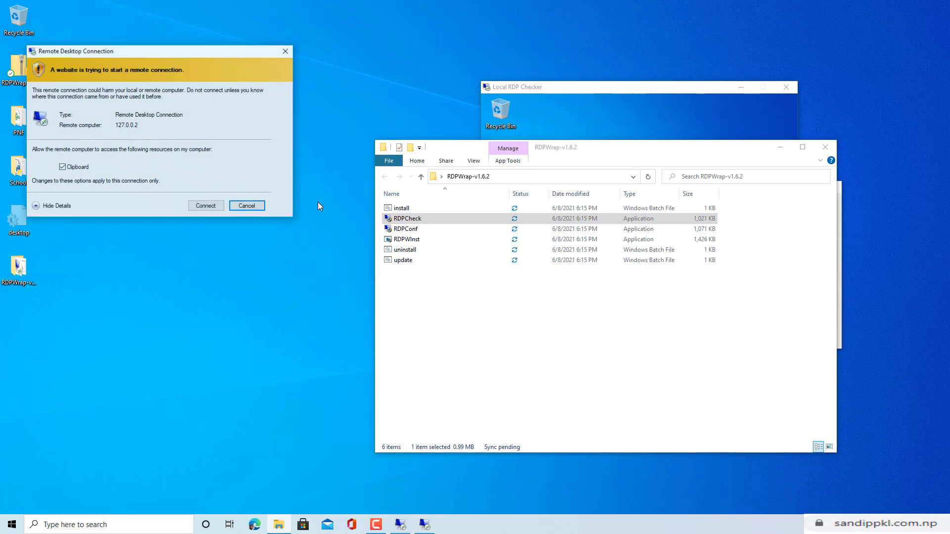
# Connect the second RDPCheck session and sign in with the chosen account's password.
pyautogui.click(204, 205)
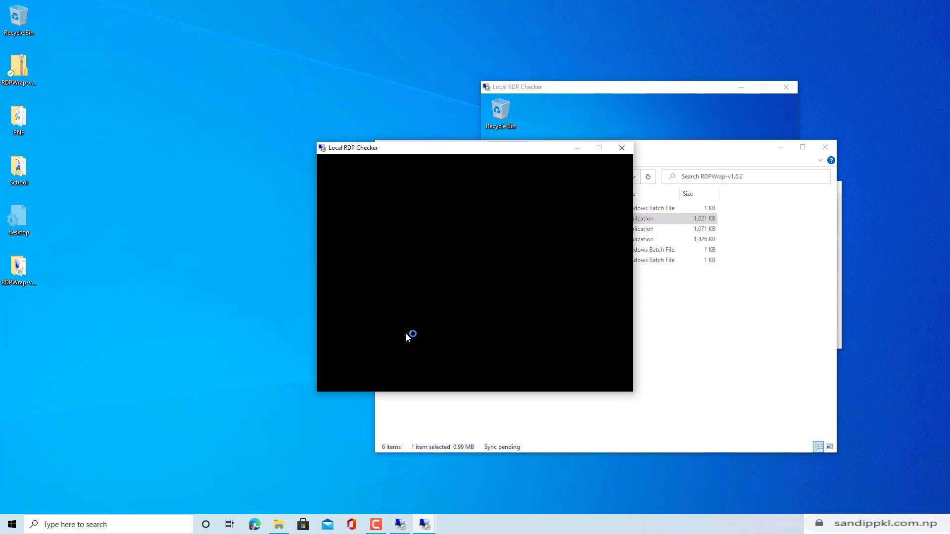
pyautogui.click(372, 338)
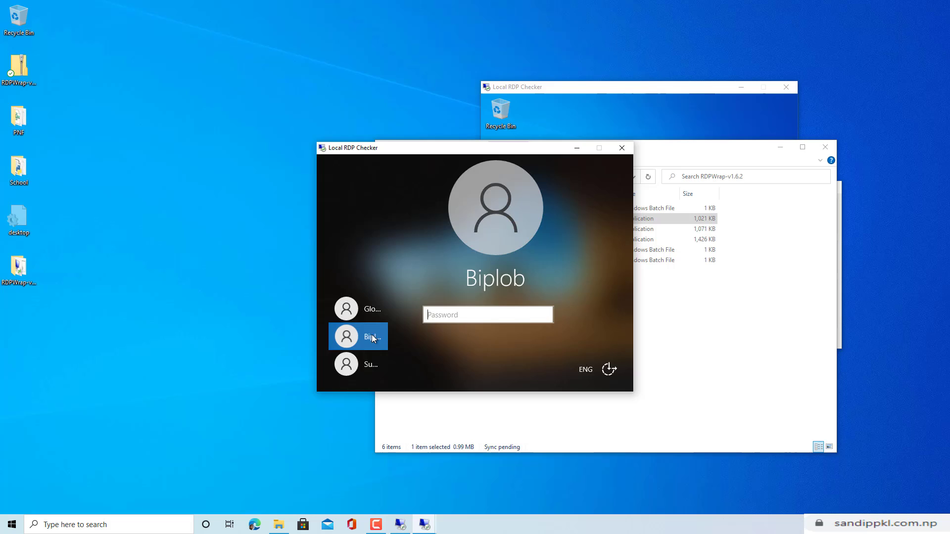
pyautogui.click(373, 366)
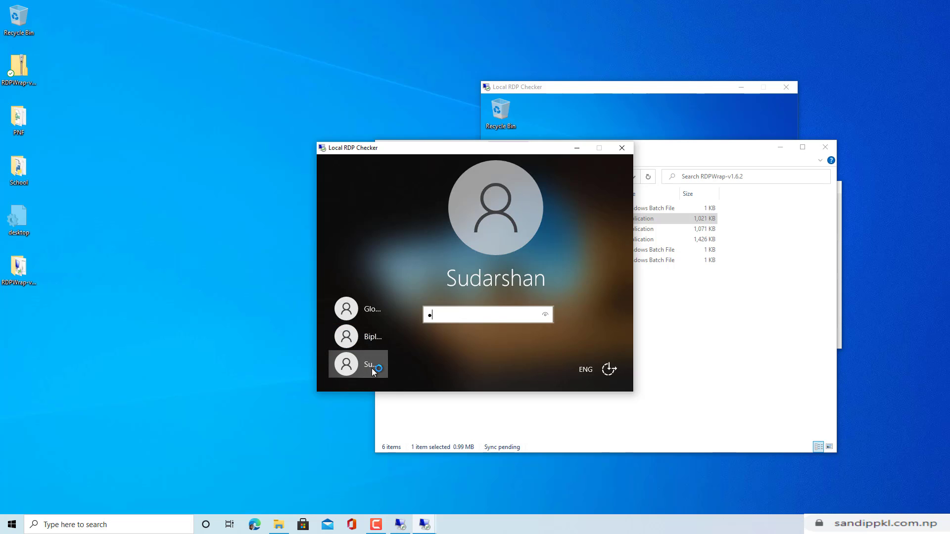
pyautogui.press('Return')
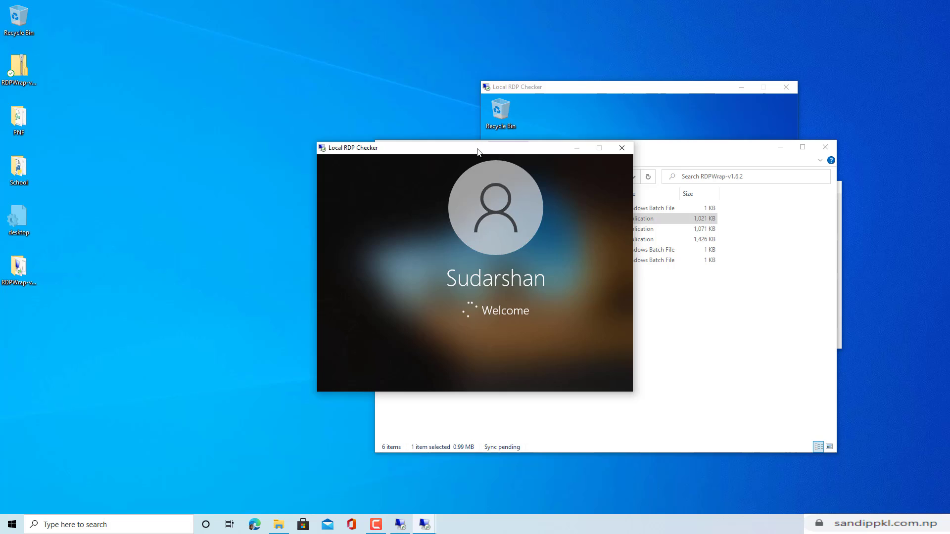
# Arrange the session and file windows side by side, then launch RDPCheck for another connection.
pyautogui.moveTo(478, 152); pyautogui.dragTo(199, 151)
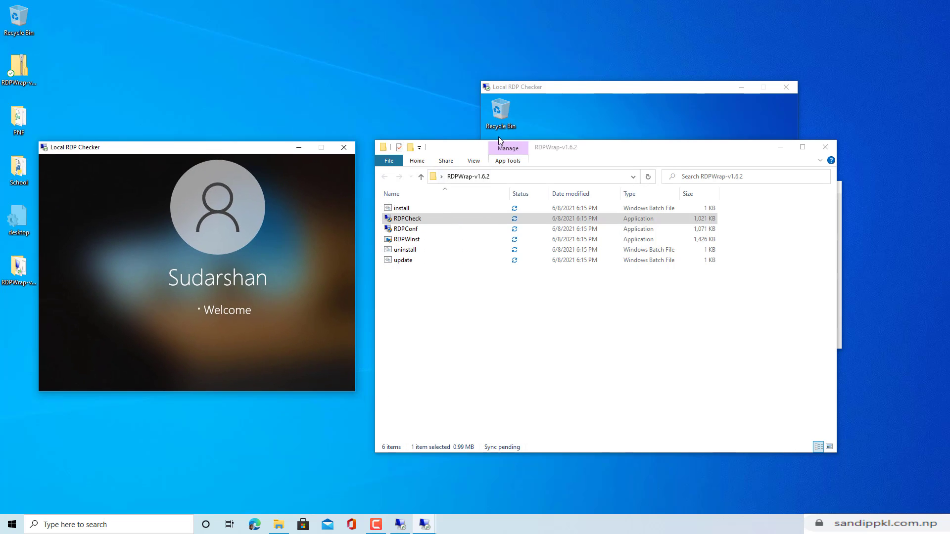
pyautogui.moveTo(602, 152); pyautogui.dragTo(607, 177)
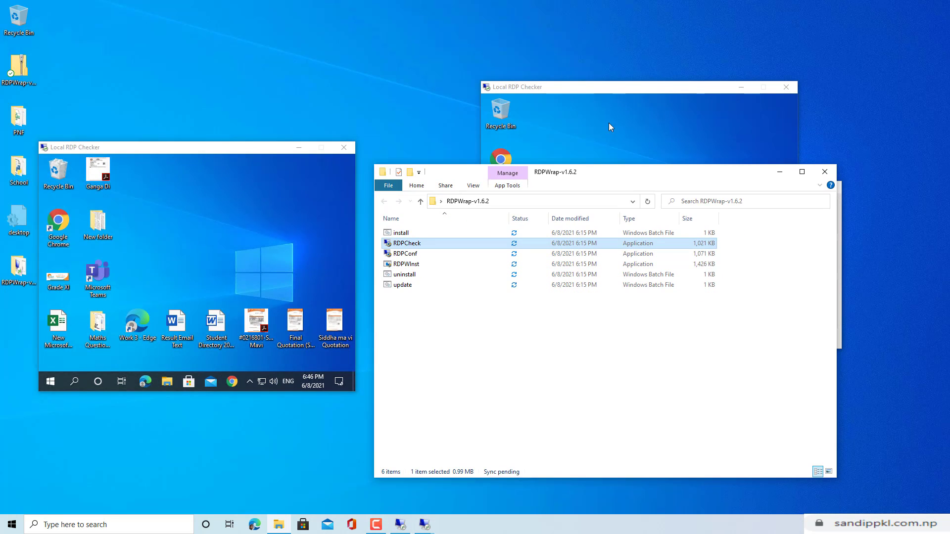
pyautogui.moveTo(625, 92)
pyautogui.mouseDown()
pyautogui.moveTo(498, 43)
pyautogui.moveTo(530, 36)
pyautogui.mouseUp()
pyautogui.click(441, 297)
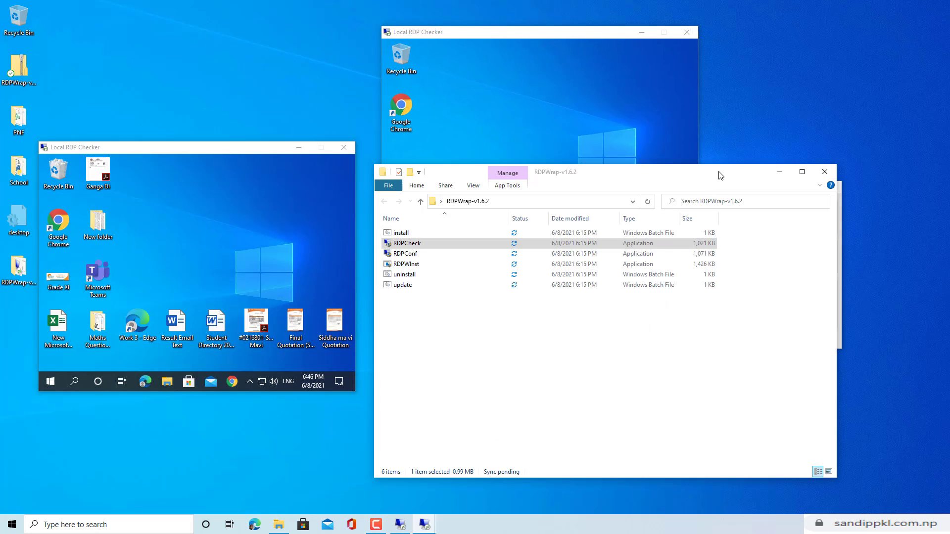
pyautogui.doubleClick(427, 249)
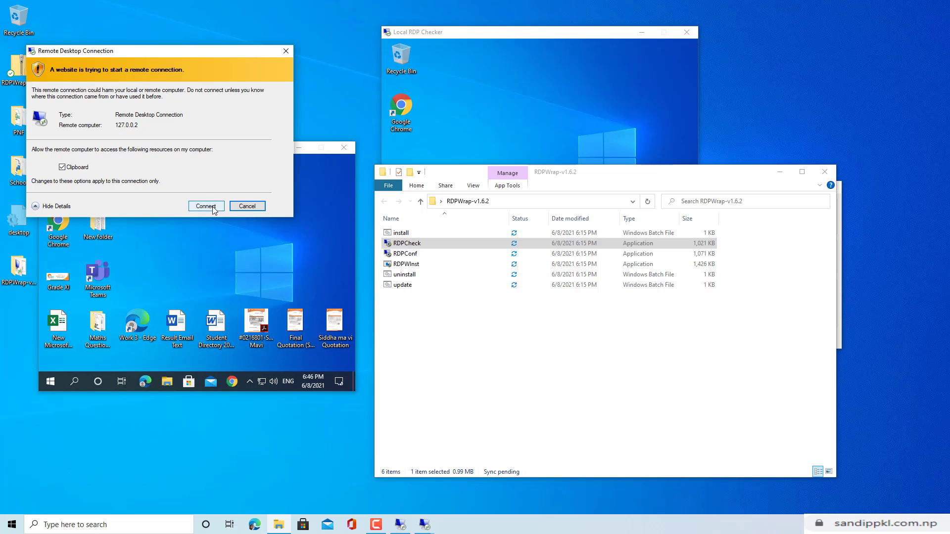
# Connect and sign in the third RDPCheck session, then spread the session windows apart.
pyautogui.click(205, 207)
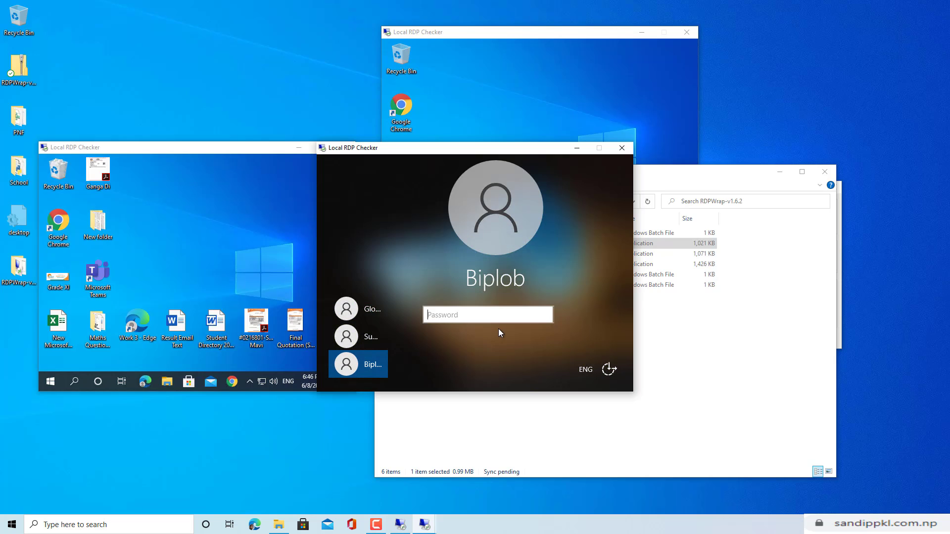
pyautogui.press('Return')
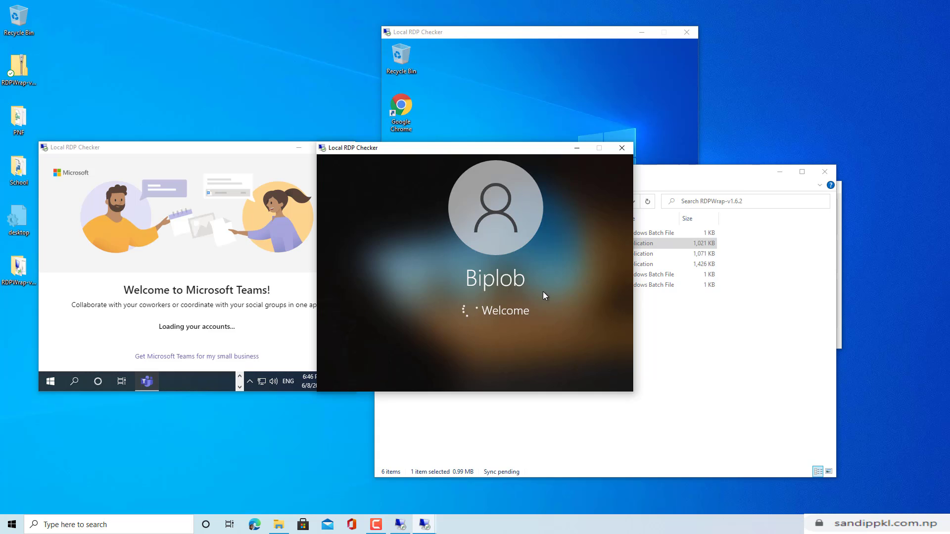
pyautogui.moveTo(443, 154); pyautogui.dragTo(562, 159)
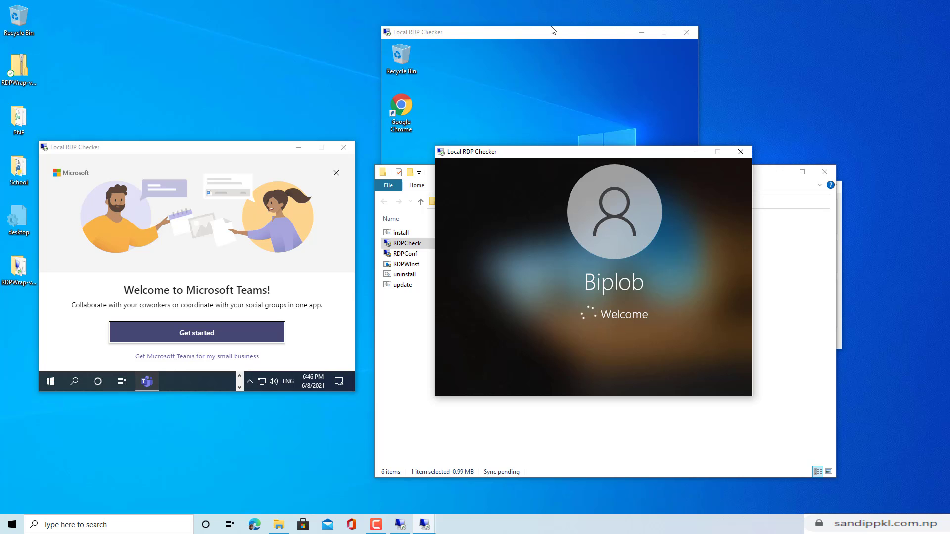
pyautogui.moveTo(551, 30); pyautogui.dragTo(508, 4)
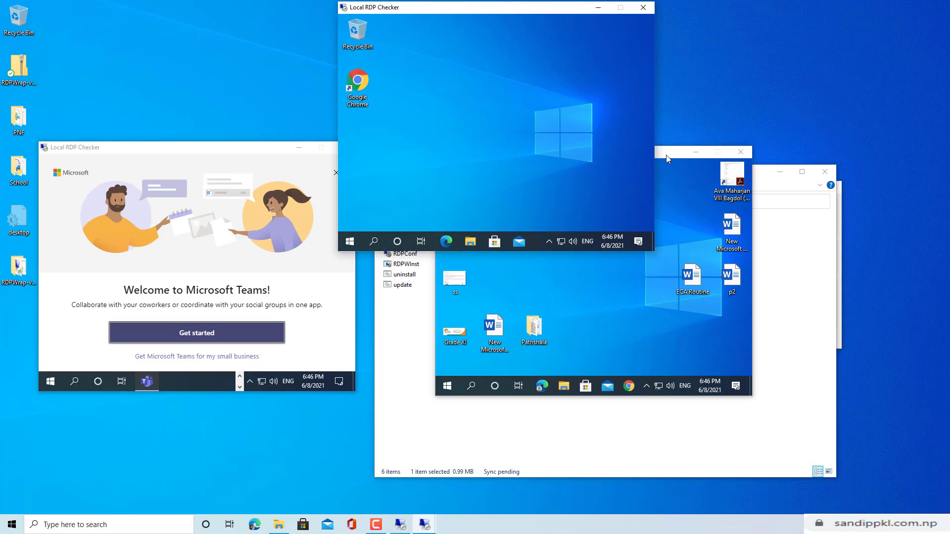
pyautogui.moveTo(666, 156); pyautogui.dragTo(782, 155)
# Open the Start menu in each of the three sessions and shrink the file list window.
pyautogui.click(565, 388)
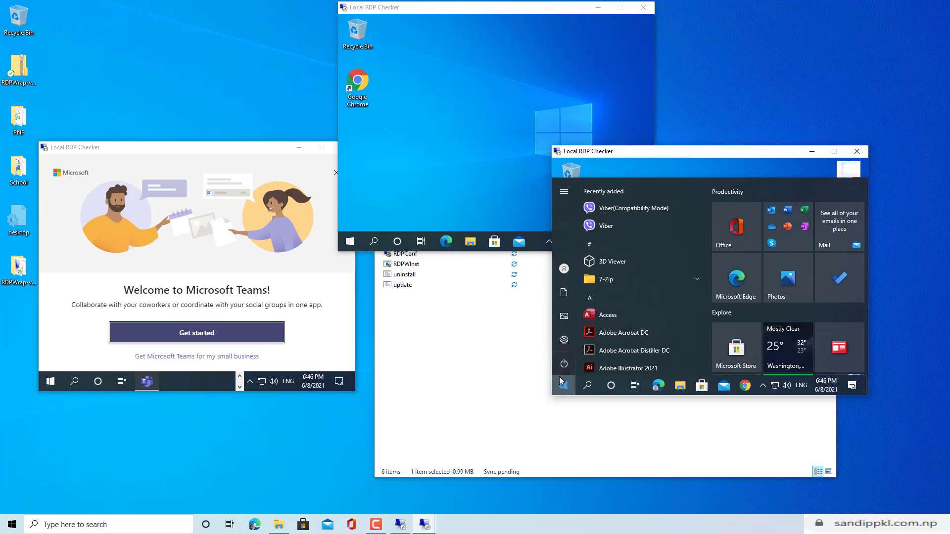
pyautogui.click(349, 242)
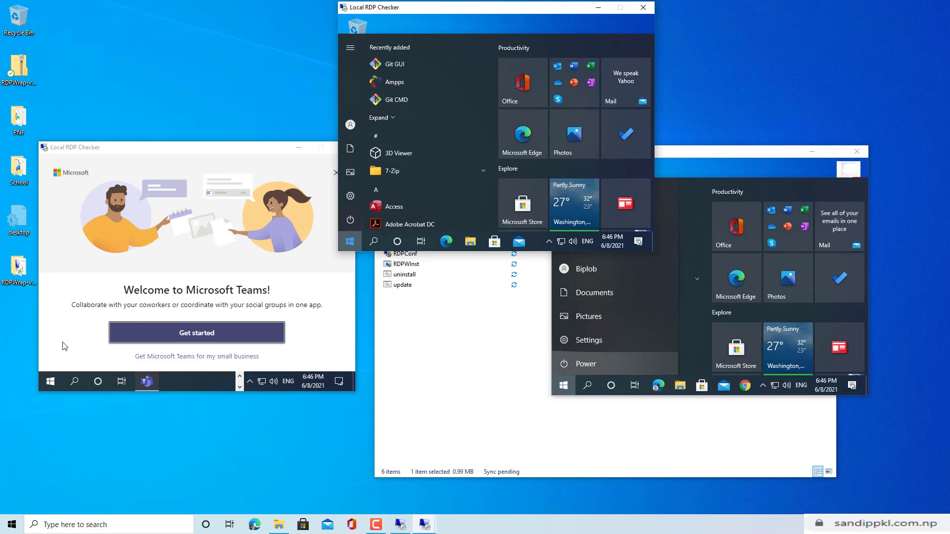
pyautogui.click(51, 381)
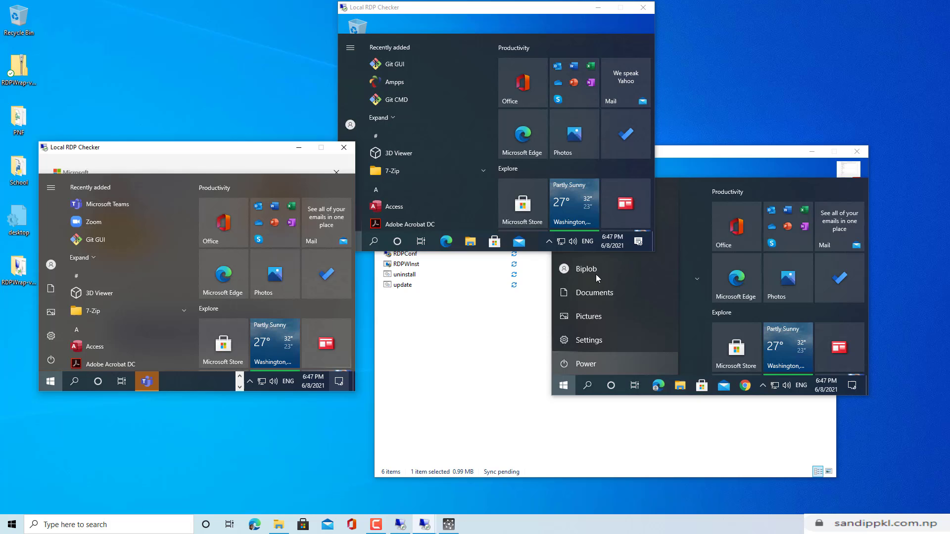
pyautogui.click(391, 384)
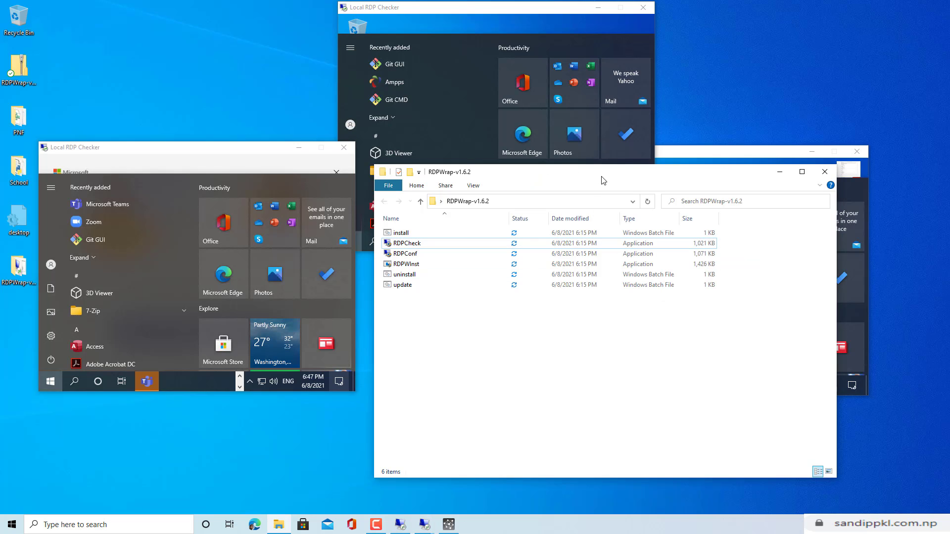
pyautogui.moveTo(602, 181); pyautogui.dragTo(569, 219)
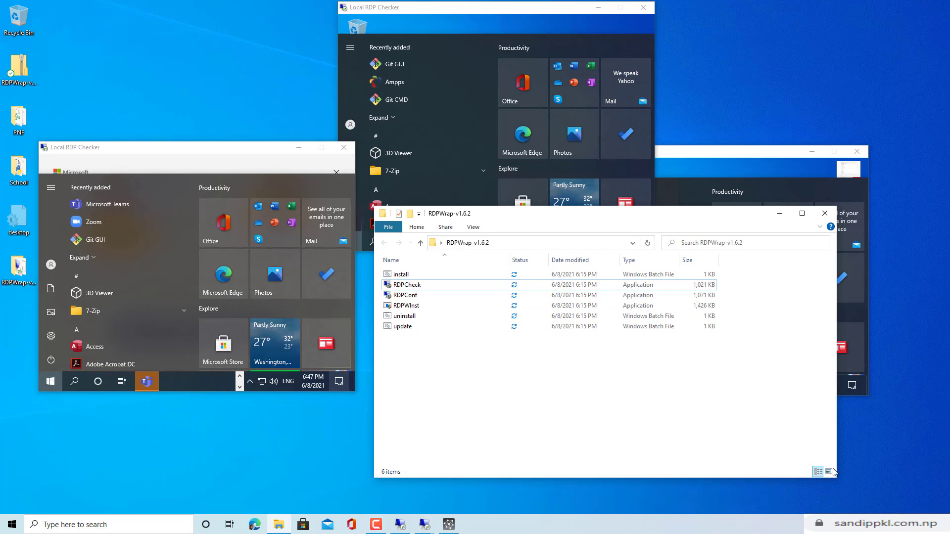
pyautogui.moveTo(834, 472); pyautogui.dragTo(613, 467)
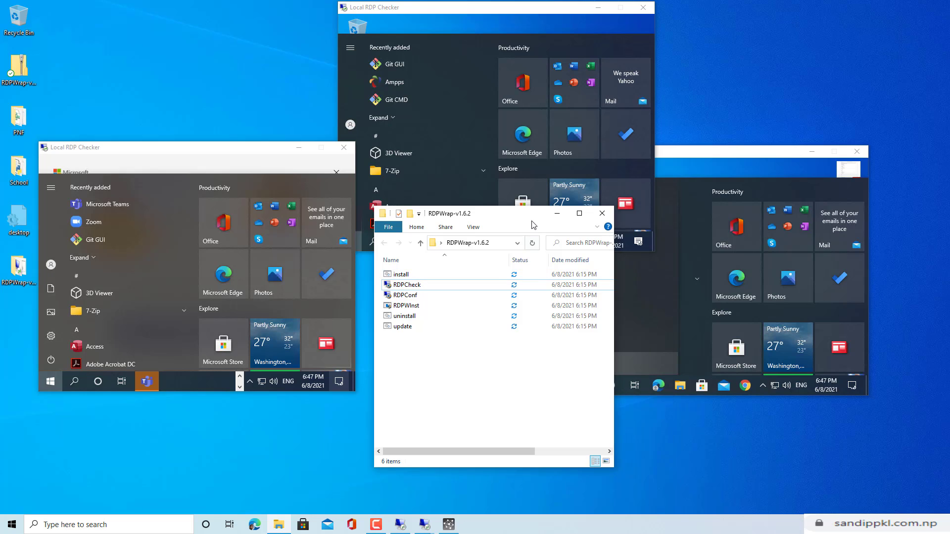
pyautogui.moveTo(532, 225); pyautogui.dragTo(533, 244)
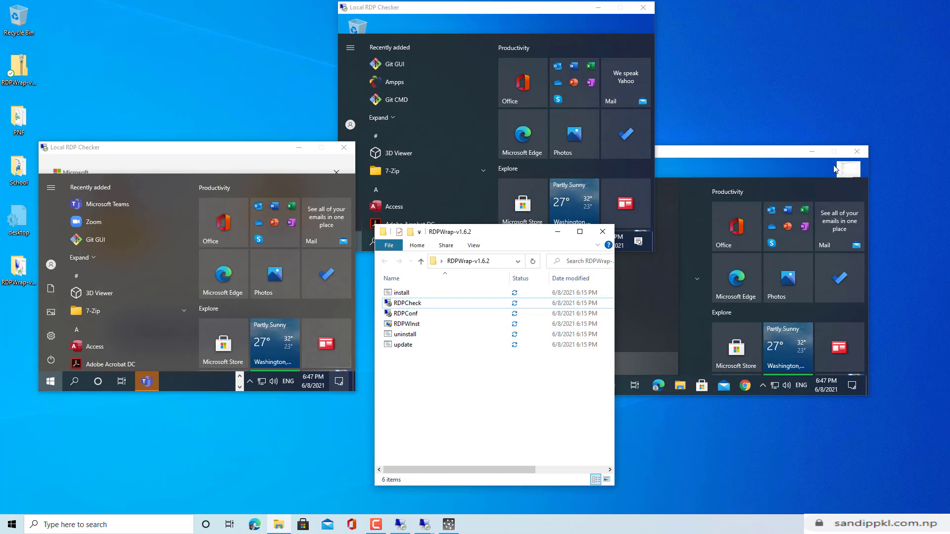
pyautogui.moveTo(724, 152); pyautogui.dragTo(783, 169)
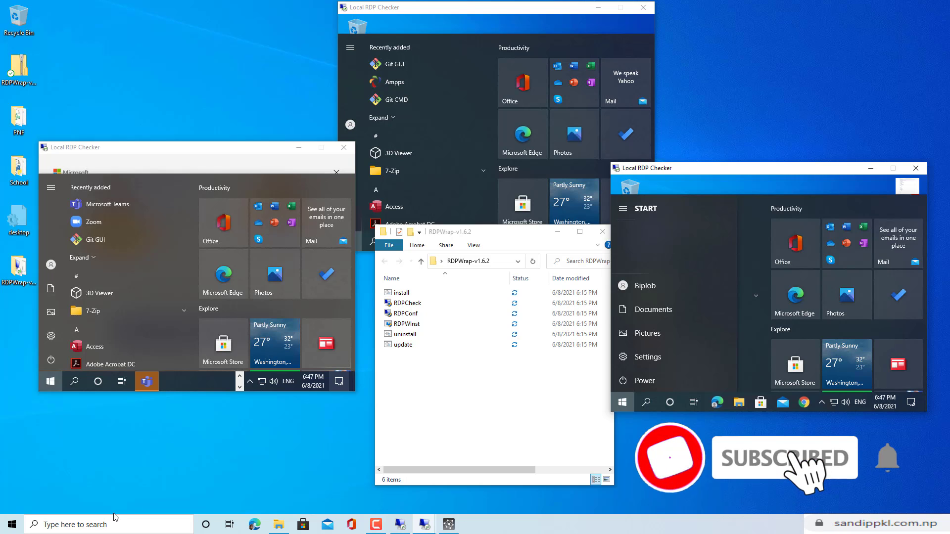
# Run winver to show About Windows (Version 21H1, Build 19043.985) and move it right.
pyautogui.press('super+r')
pyautogui.write('w')
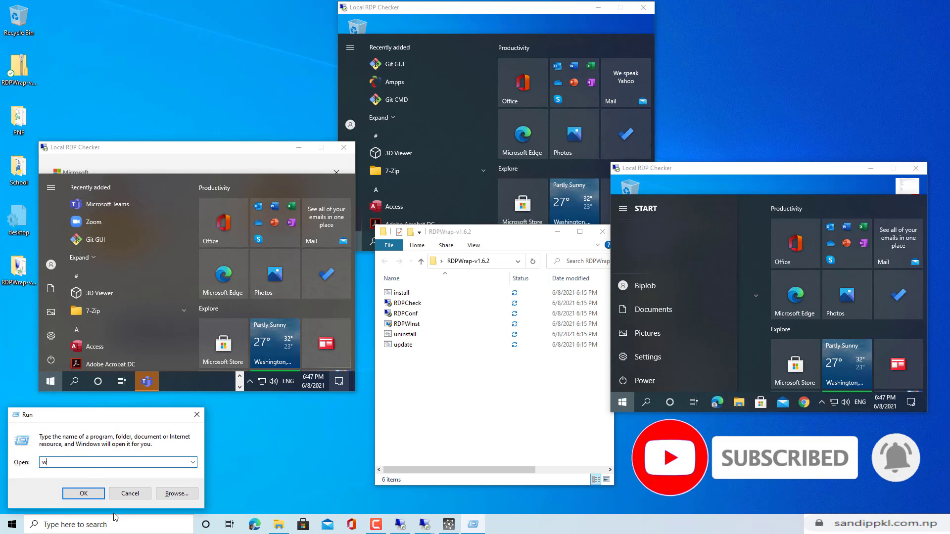
pyautogui.write('inve')
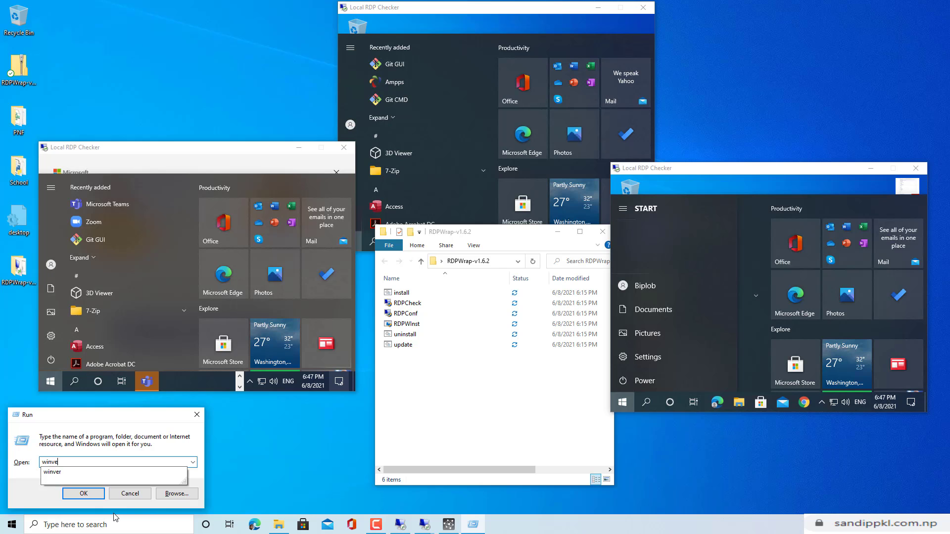
pyautogui.write('r')
pyautogui.press('Return')
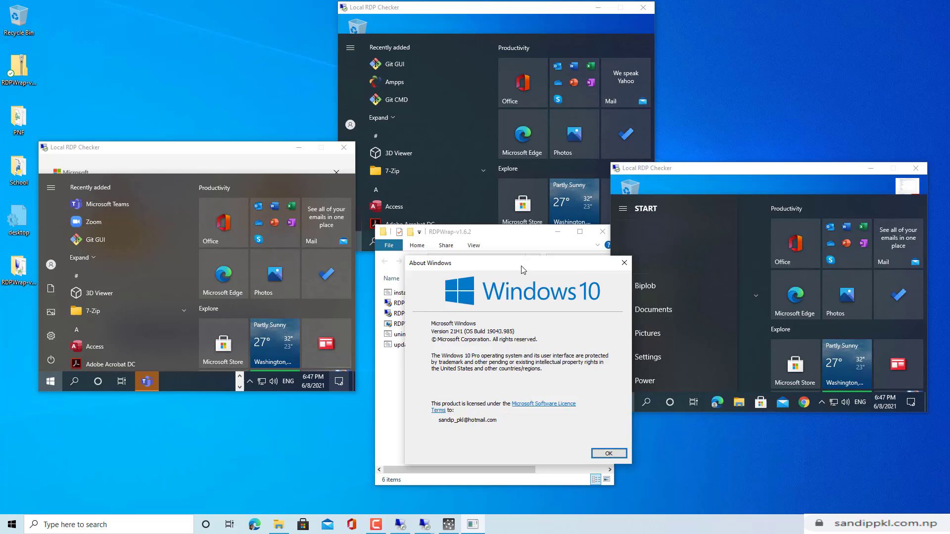
pyautogui.moveTo(135, 29); pyautogui.dragTo(487, 274)
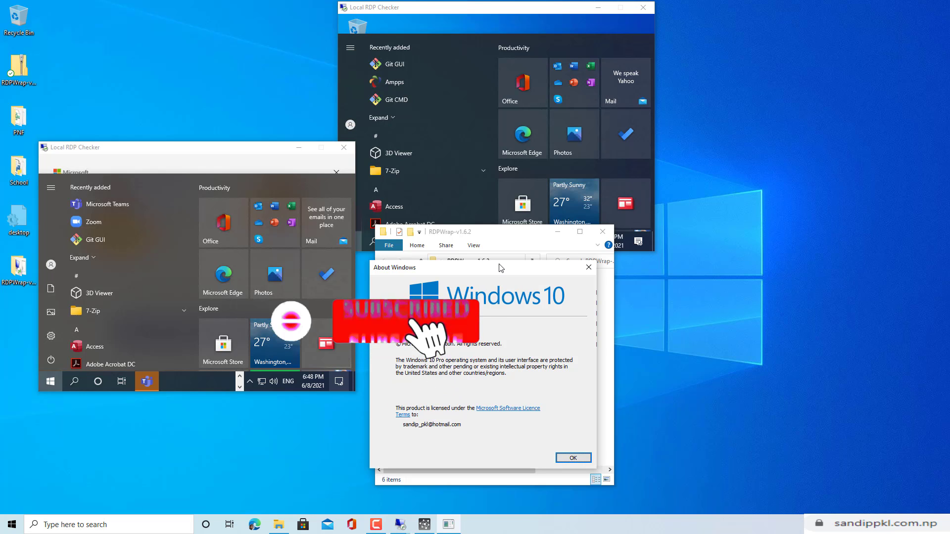
pyautogui.moveTo(500, 268); pyautogui.dragTo(788, 197)
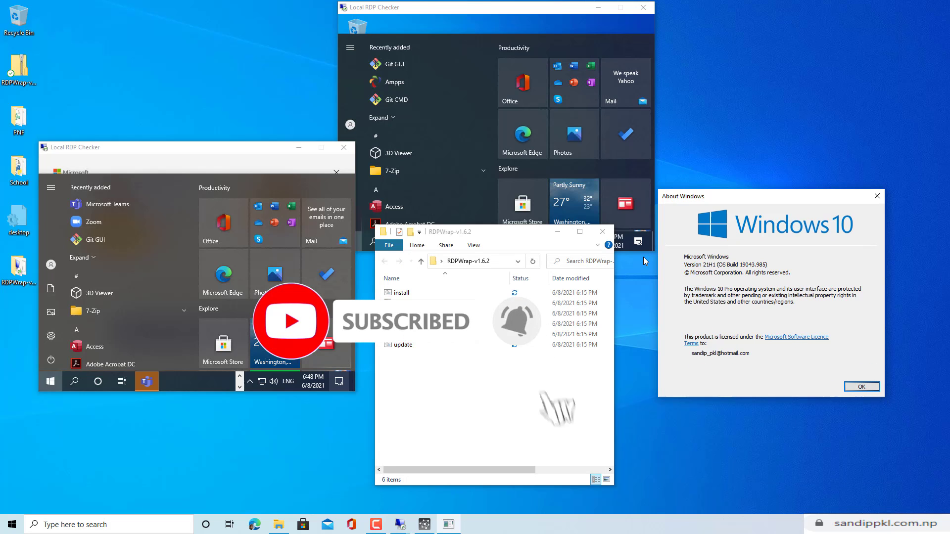